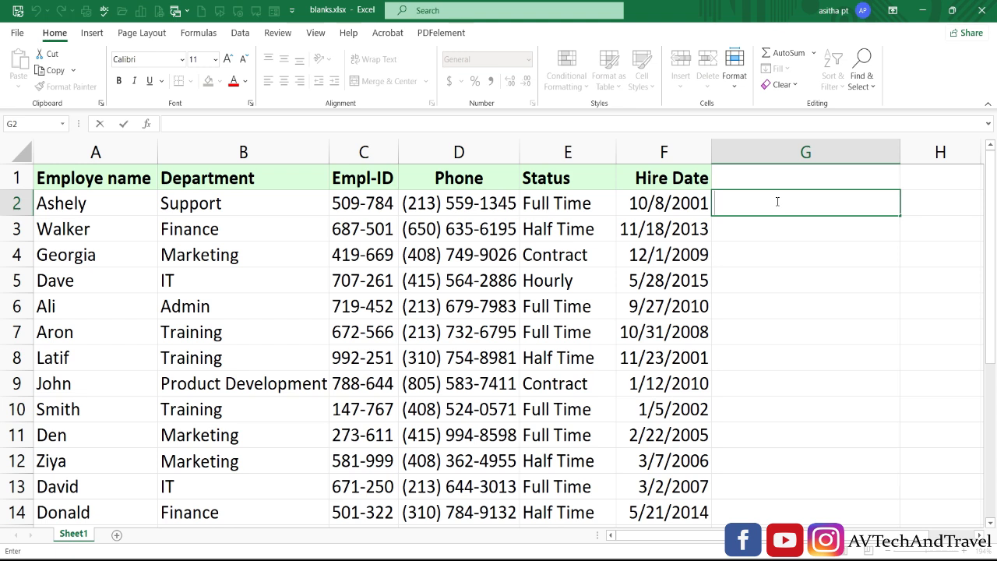
- Join the employee name, department and status in cell G2 with the formula =A2&B2&E2
type("=")
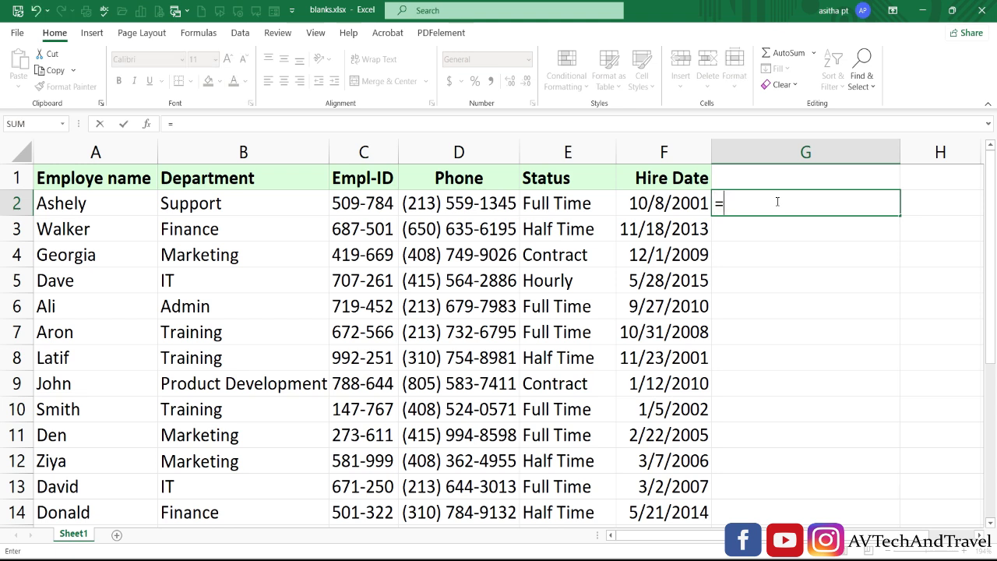
left_click(128, 201)
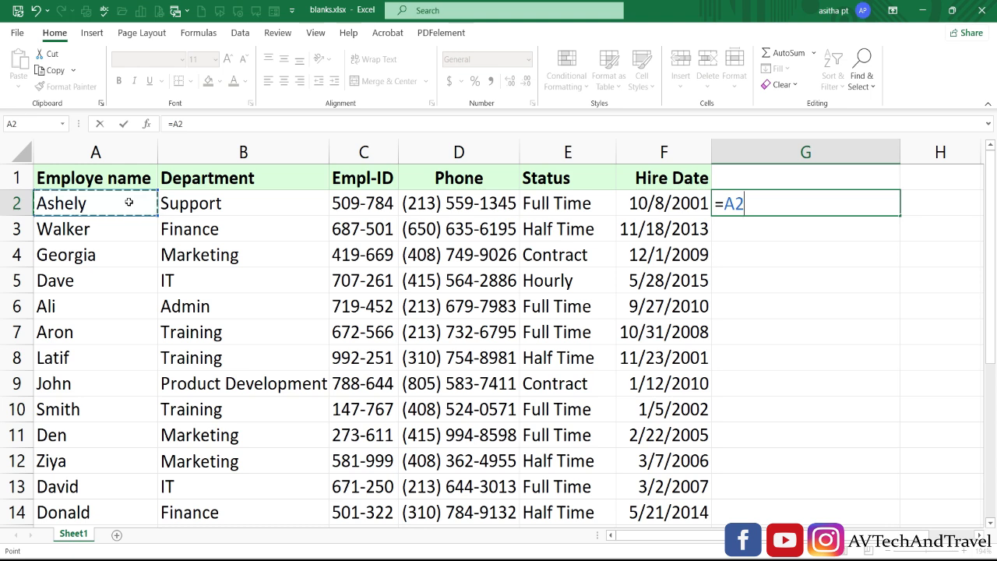
type("&")
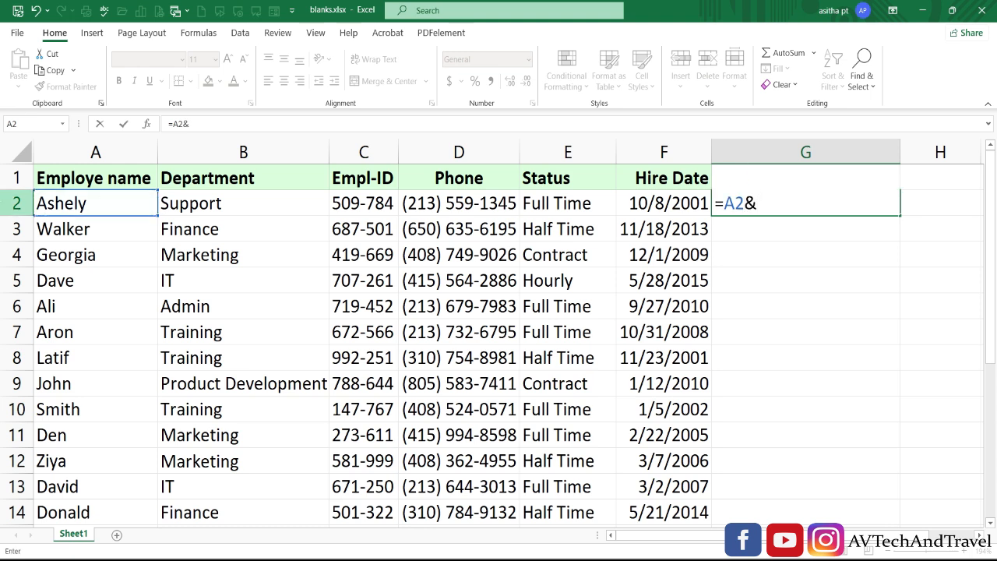
left_click(240, 211)
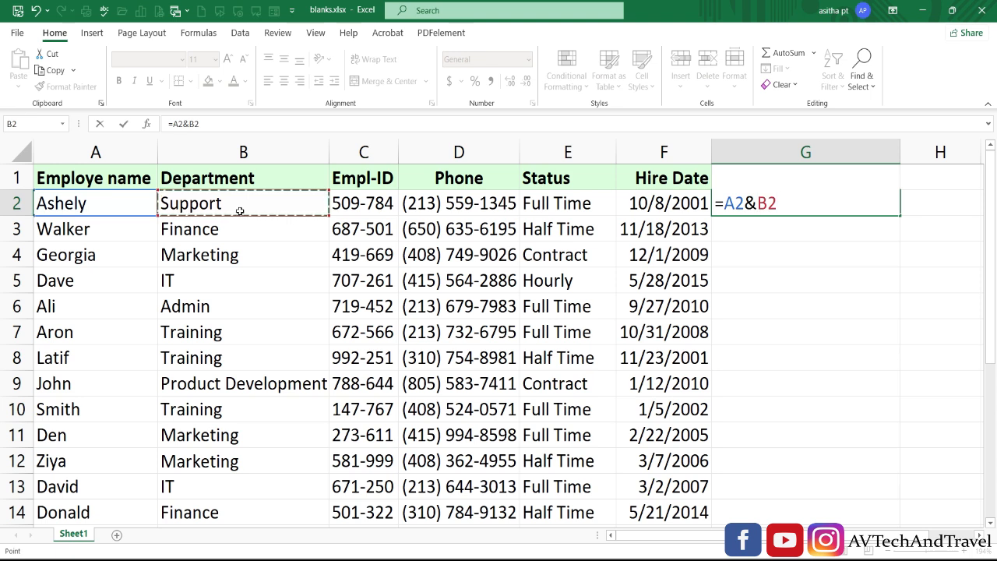
type("&")
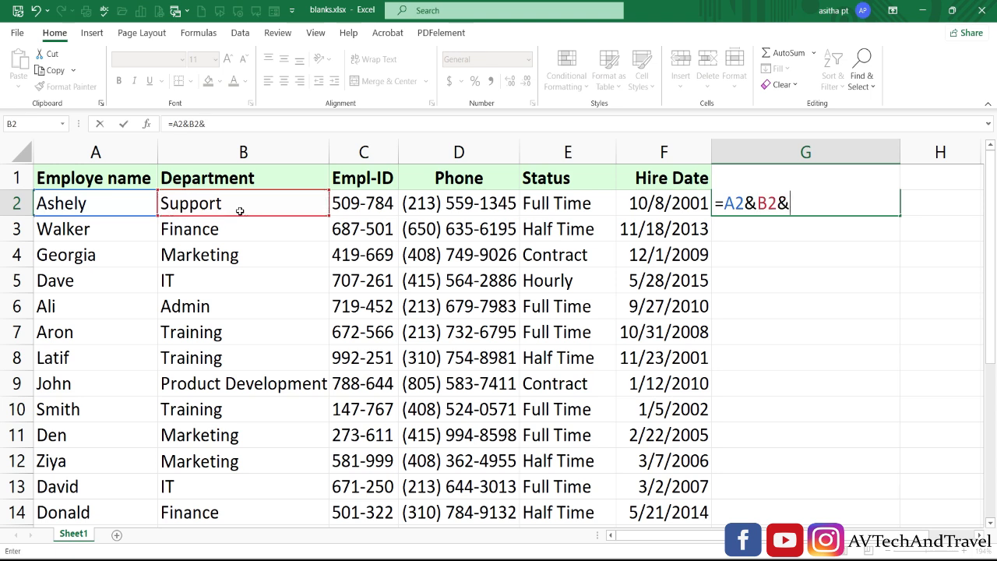
left_click(538, 202)
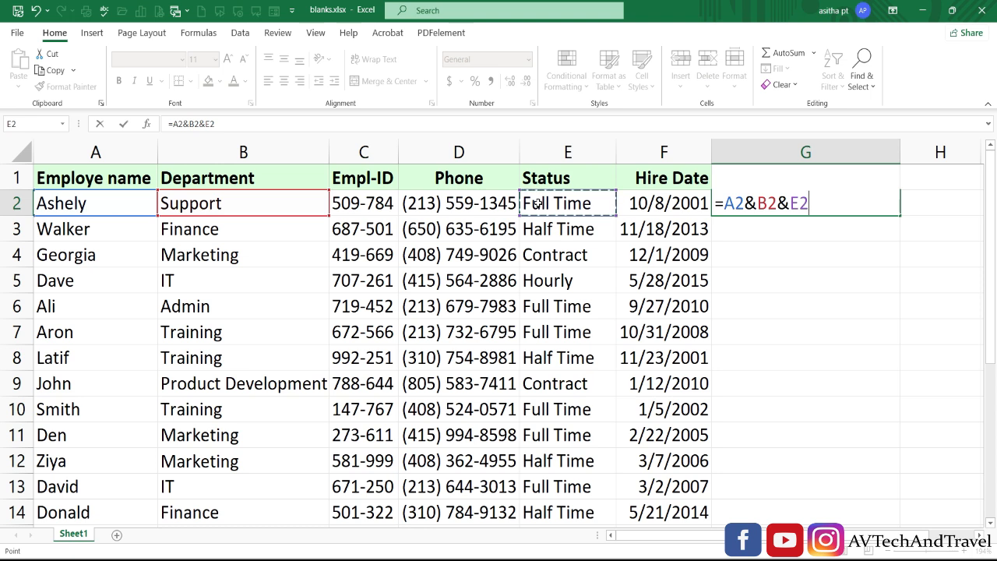
key("Return")
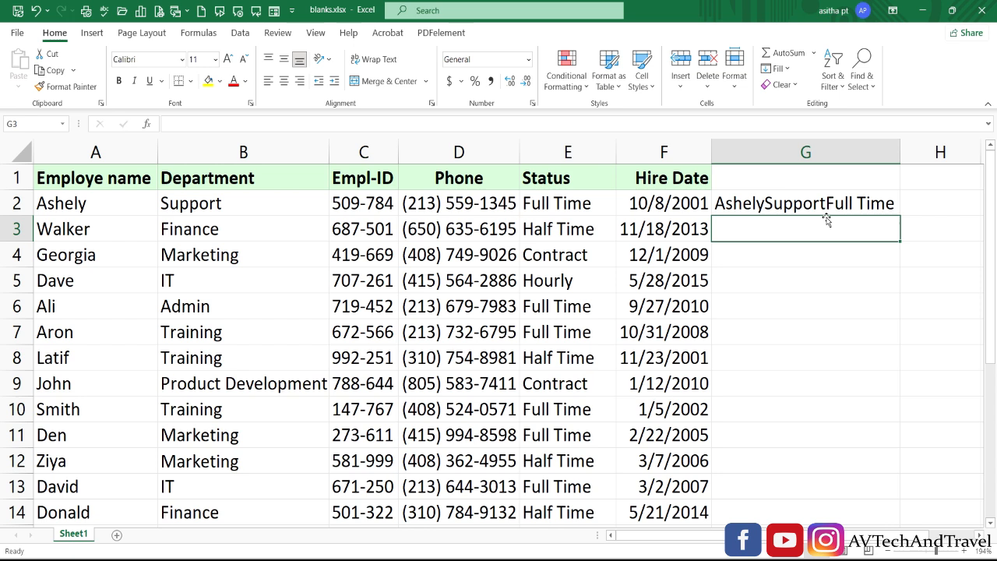
- Clear cell G2 and start a formula there that joins A2 and B2 with a space: =A2&" "&B2
left_click(768, 203)
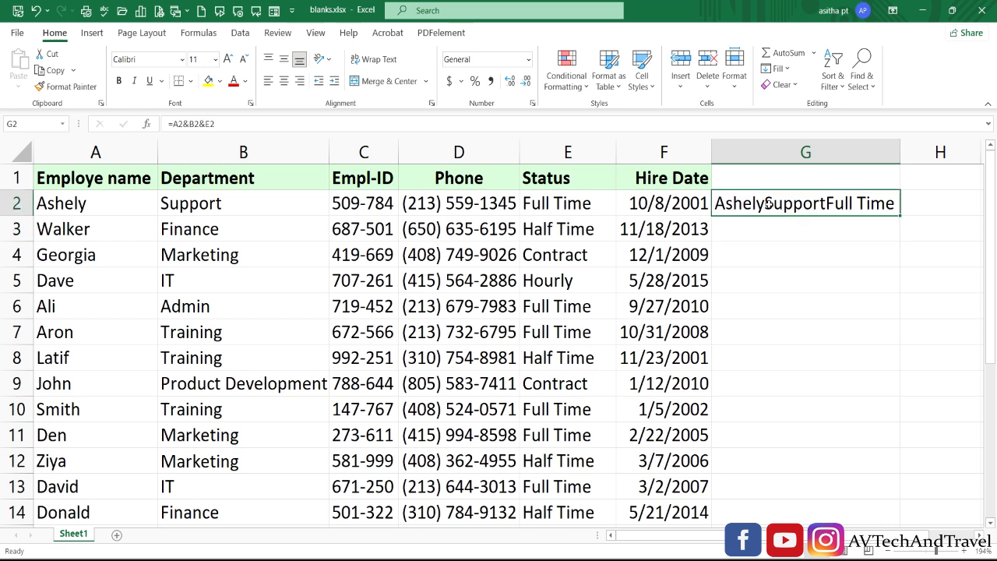
key("Delete")
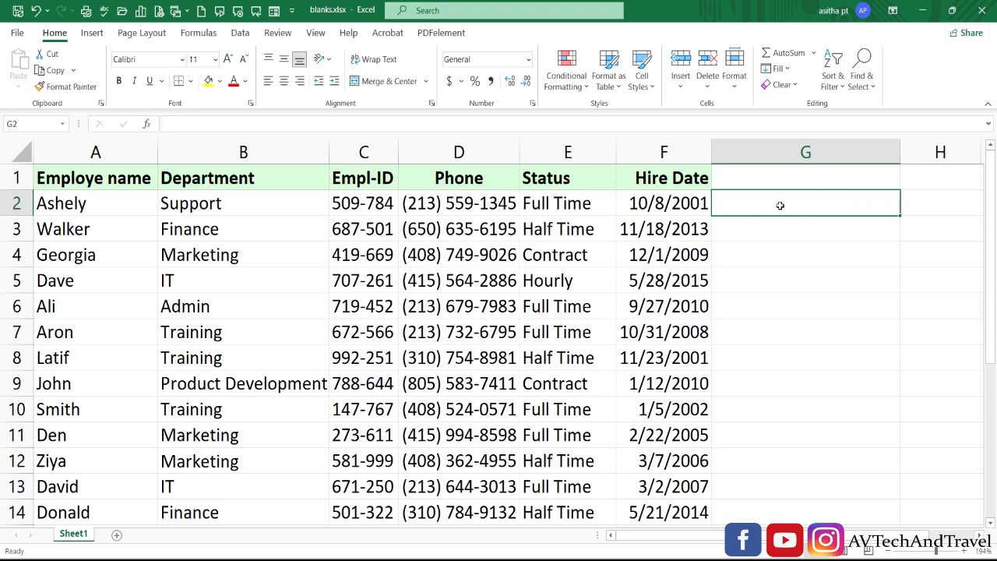
double_click(779, 205)
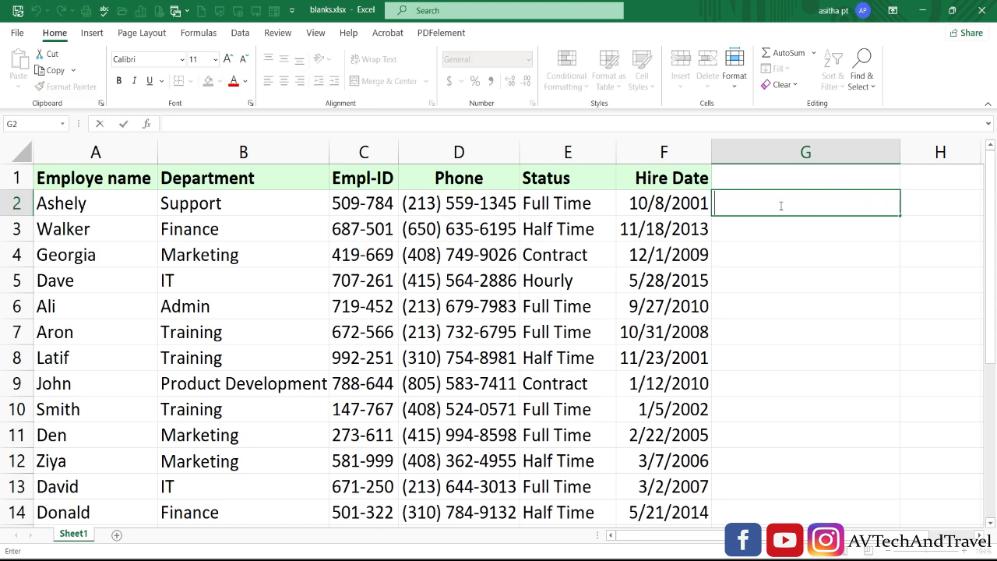
type("=")
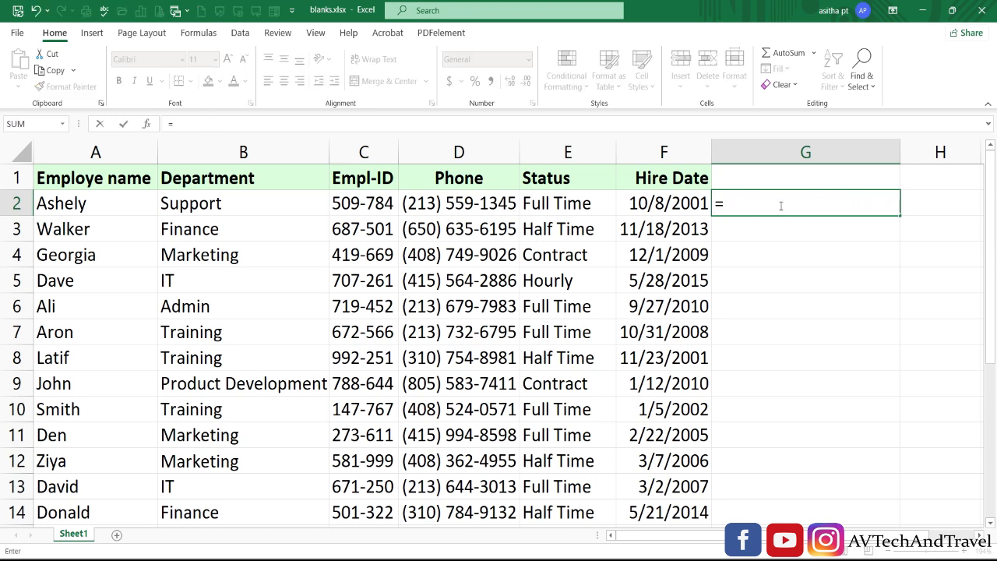
left_click(91, 202)
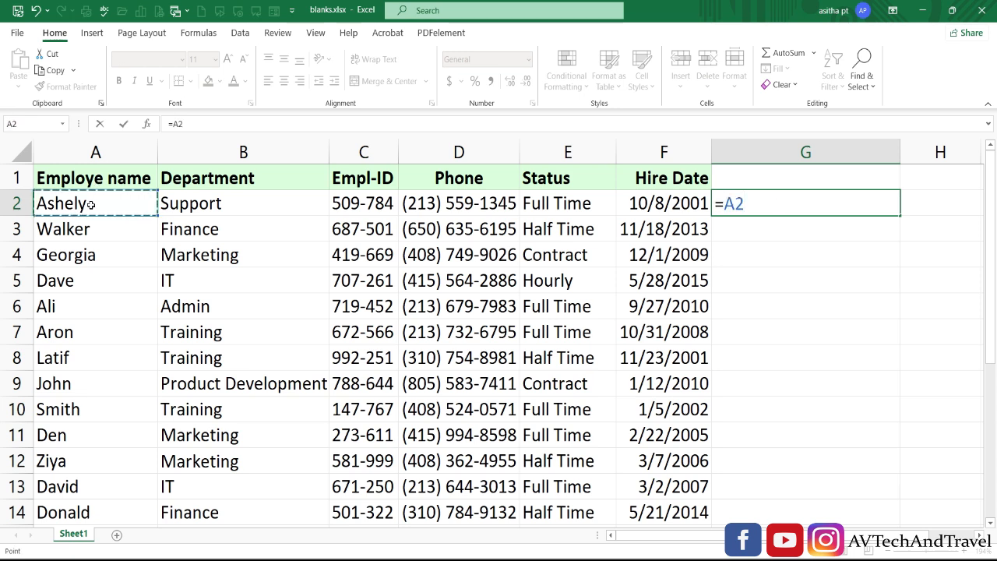
type("&")
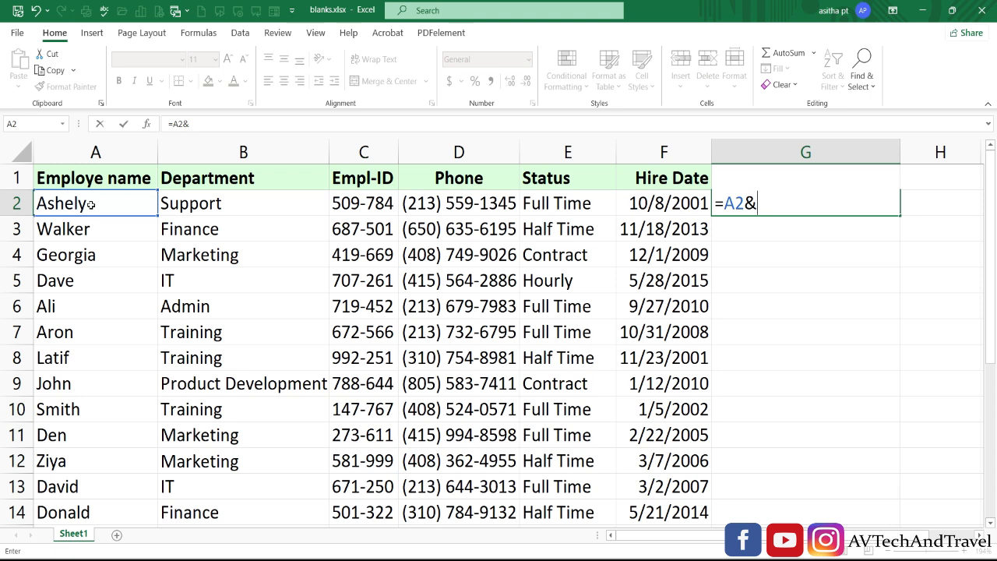
type("\"")
type("\"")
left_click(792, 204)
type("&")
left_click(253, 202)
- Extend the formula in G2 with &" "&E2 to append the status after a space, and enter it
left_click(815, 196)
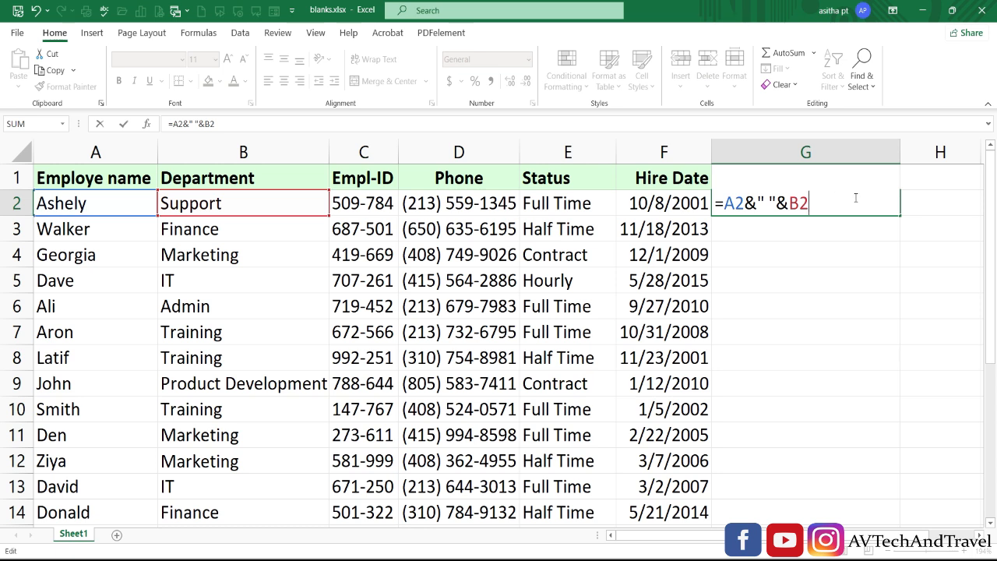
type("&\" \"&")
left_click(582, 203)
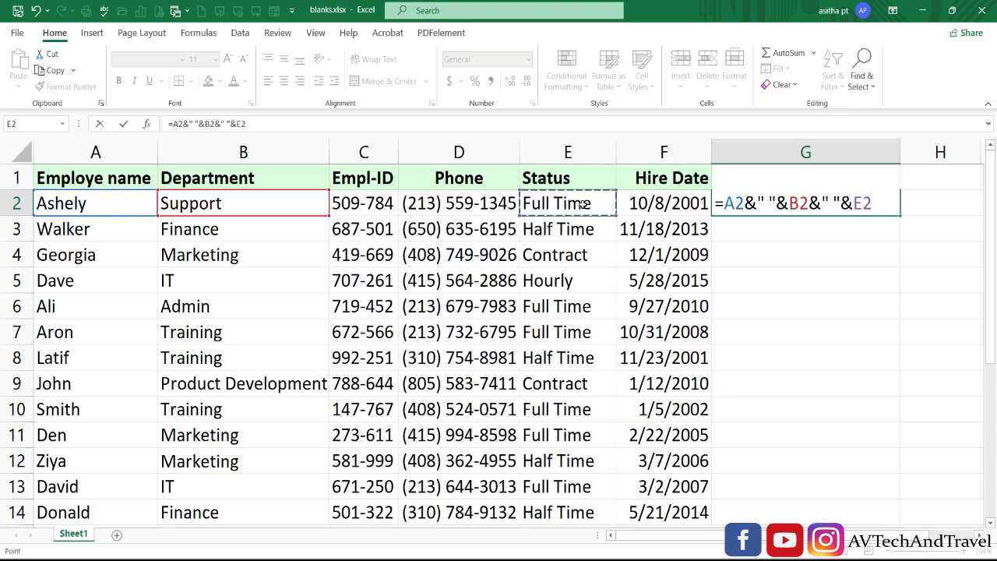
key("Return")
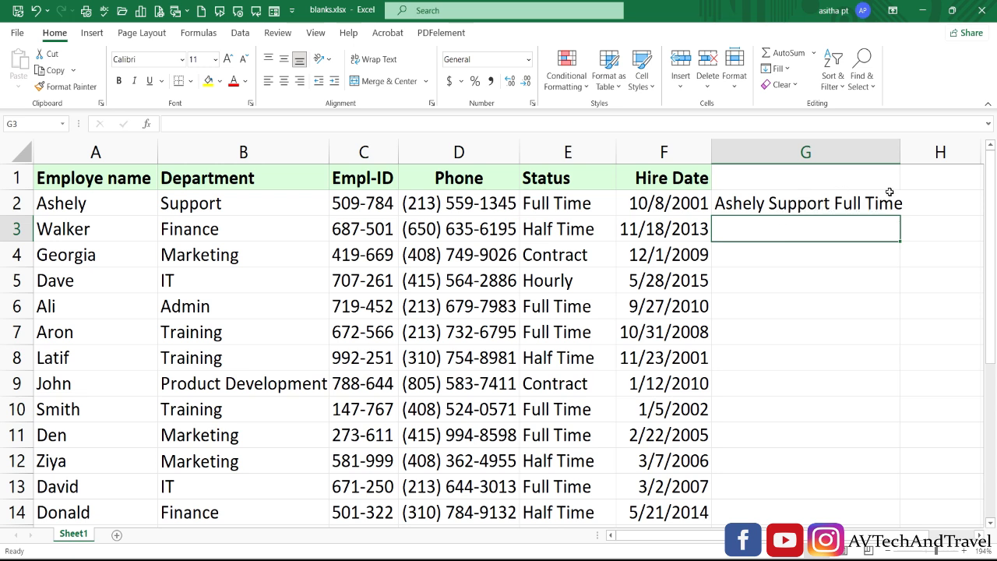
- Autofit the width of column G and fill the G2 formula down alongside the employee rows
double_click(899, 152)
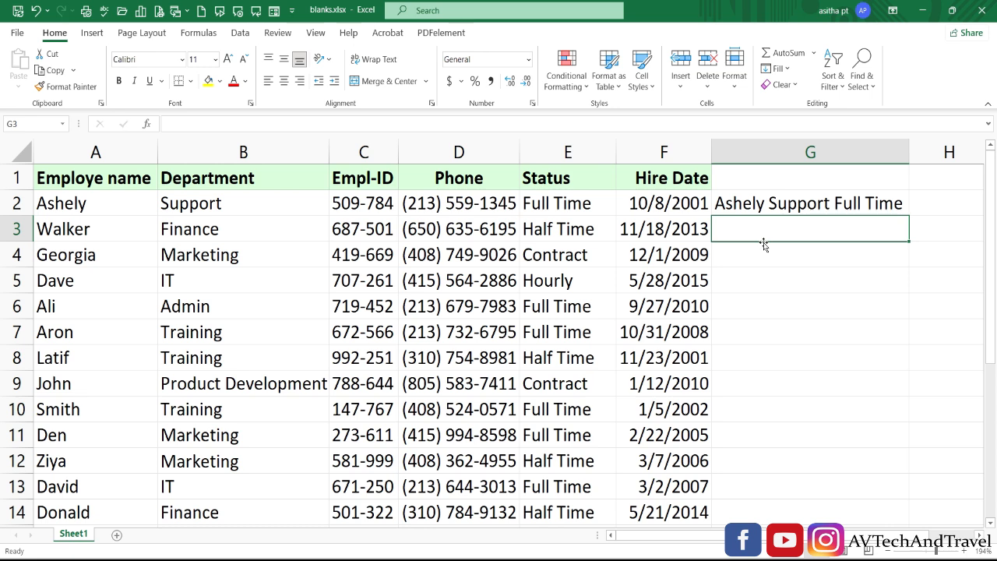
key("Up")
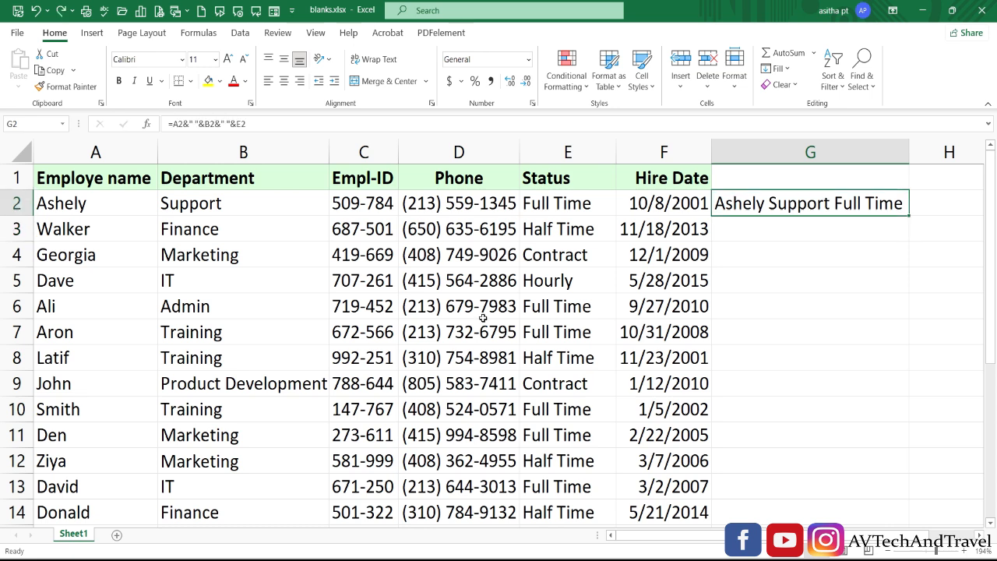
double_click(908, 214)
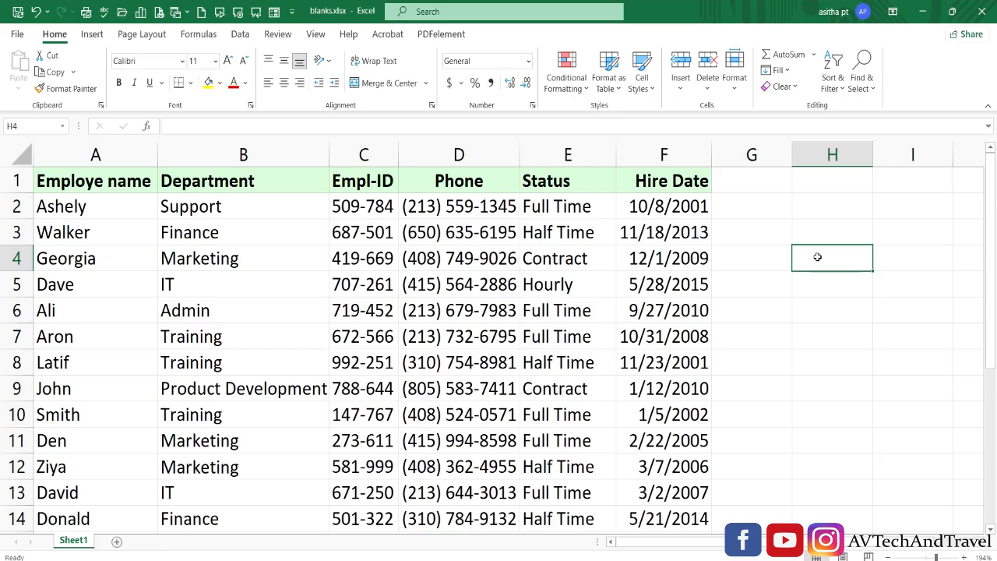
- Combine the name and department in cell G2 with the formula =CONCAT(A2:B2)
left_click(743, 208)
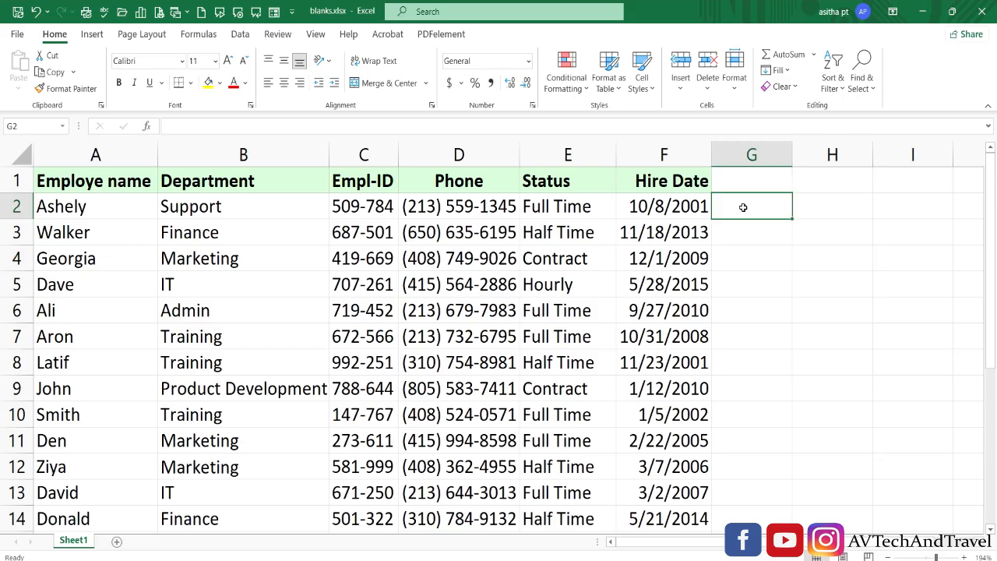
double_click(743, 207)
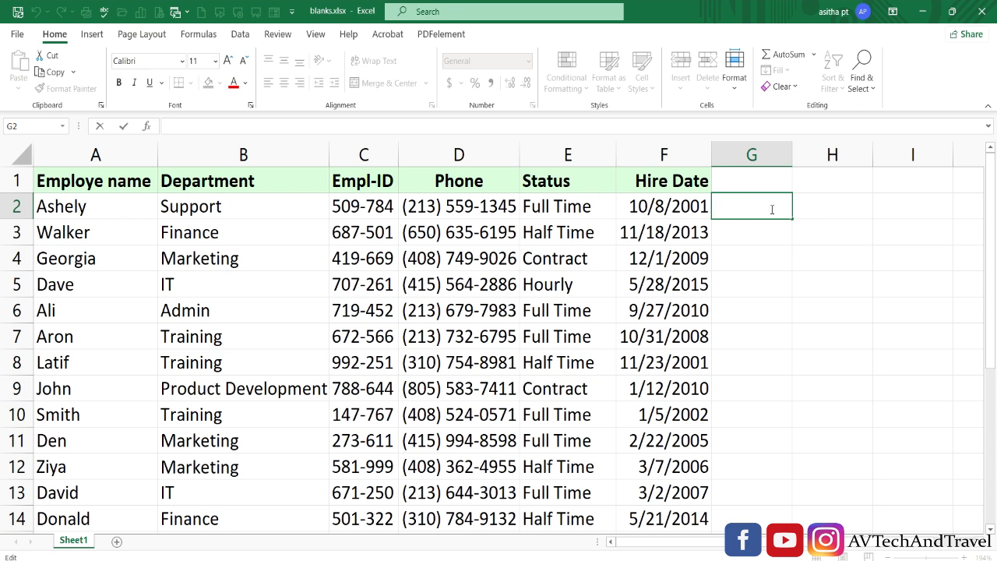
type("=")
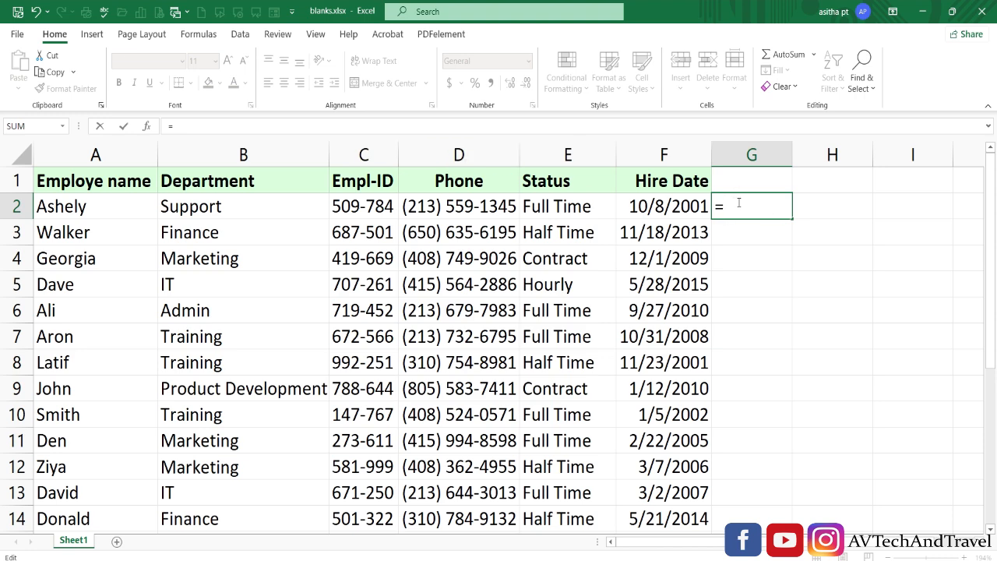
type("con")
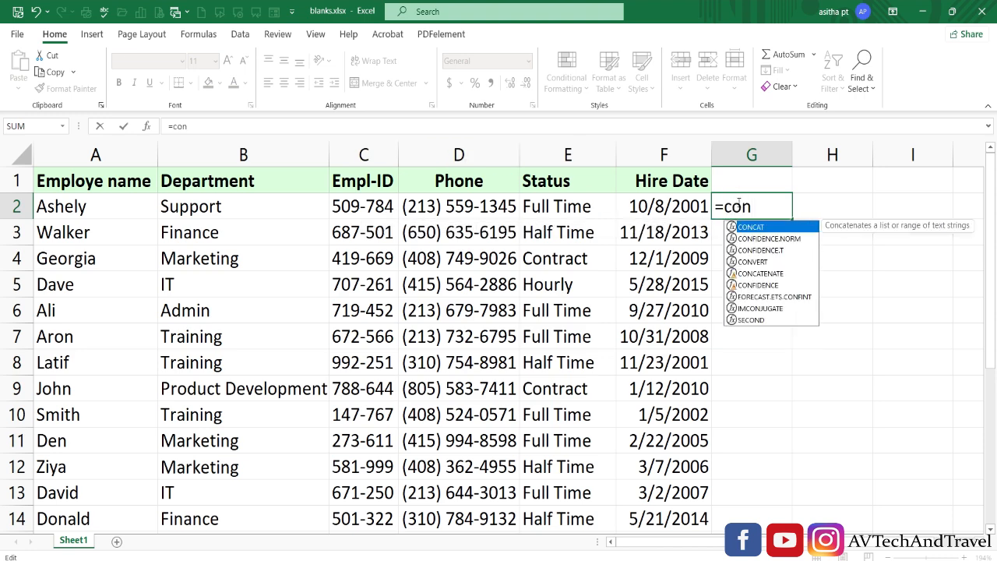
key("Tab")
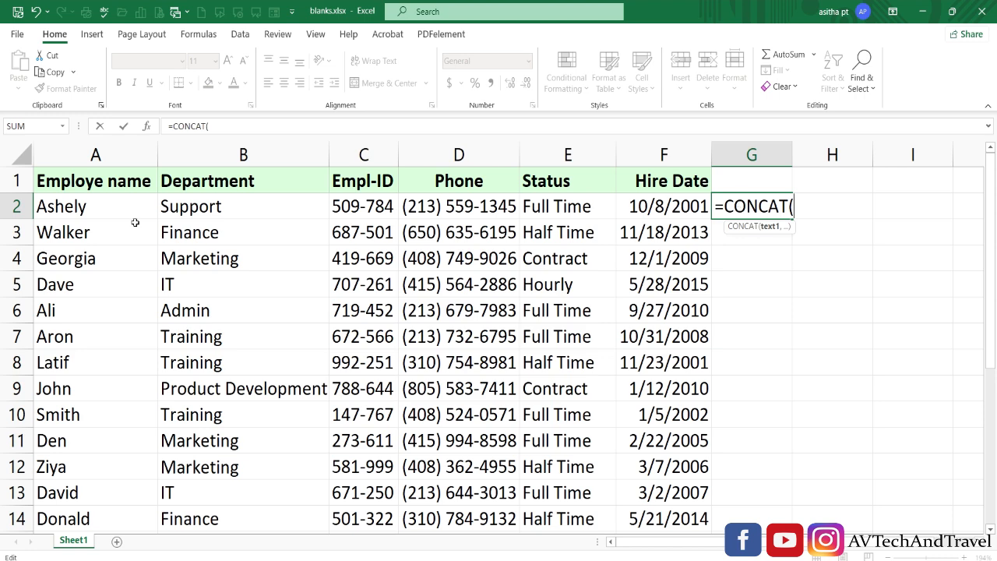
left_click_drag(81, 205, 236, 206)
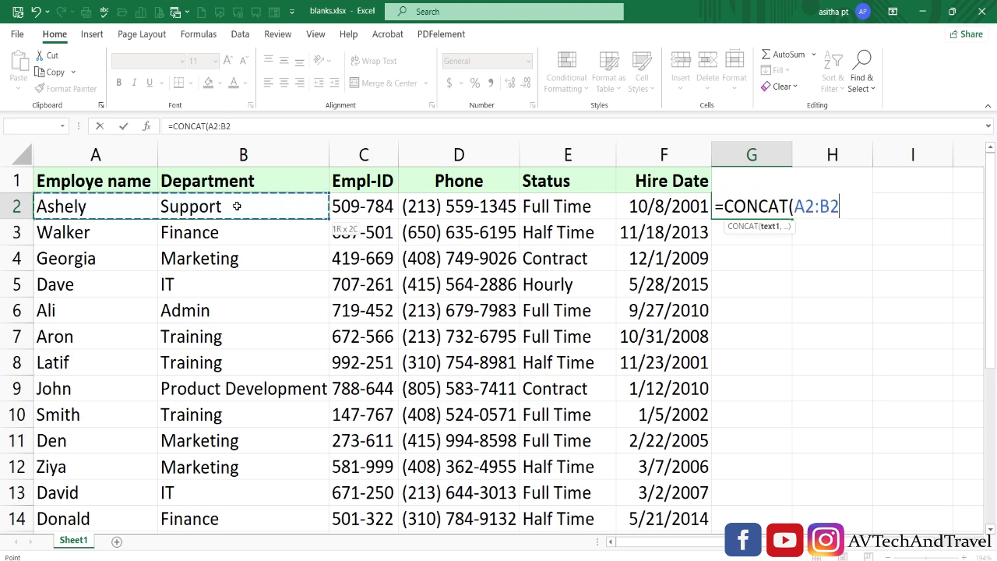
key("Return")
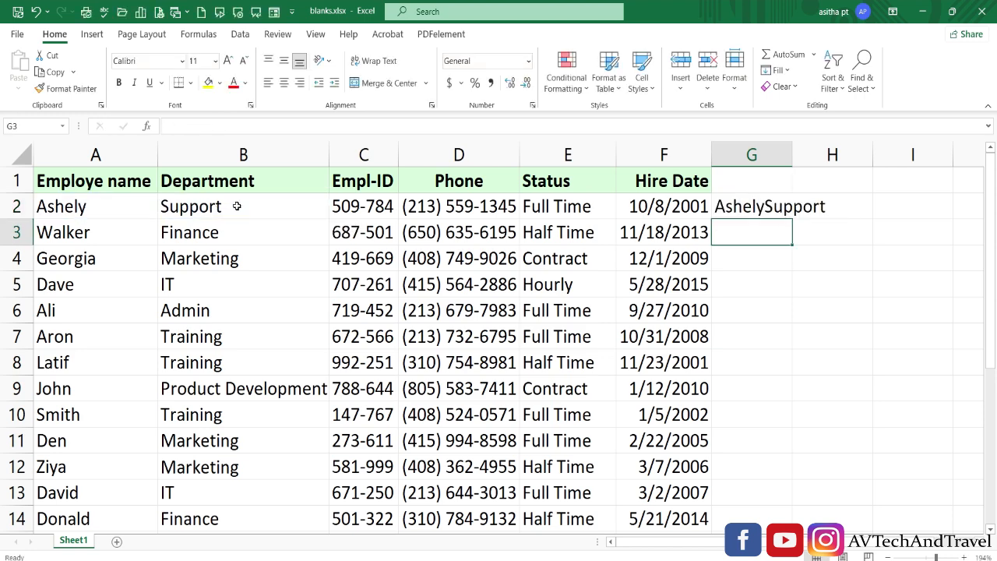
- Autofit the width of column G and clear the formula from cell G2
double_click(789, 154)
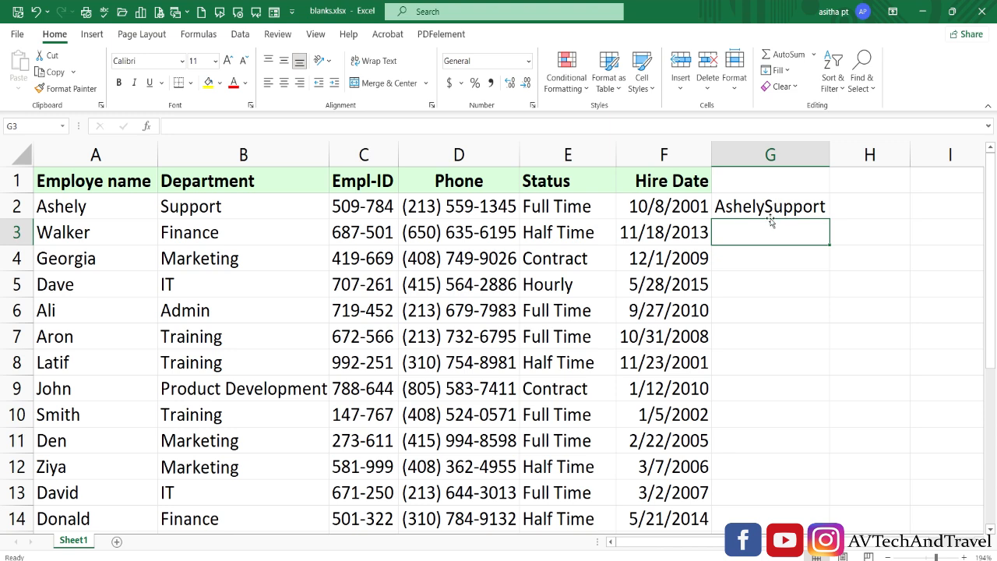
left_click(798, 206)
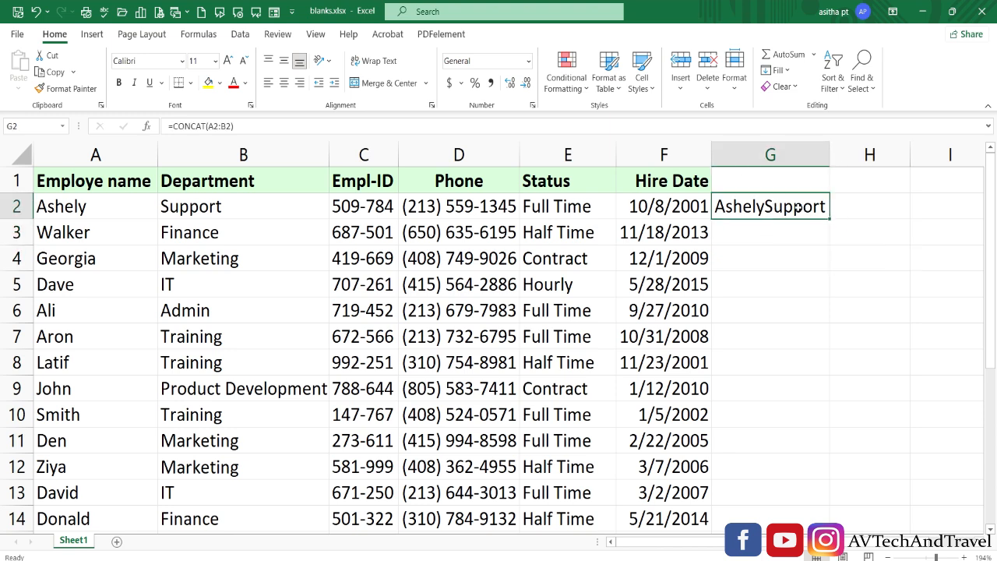
key("Delete")
- Start a CONCAT formula in G2 with A2 and a quoted space as its first two arguments: =concat(A2," ",
type("=")
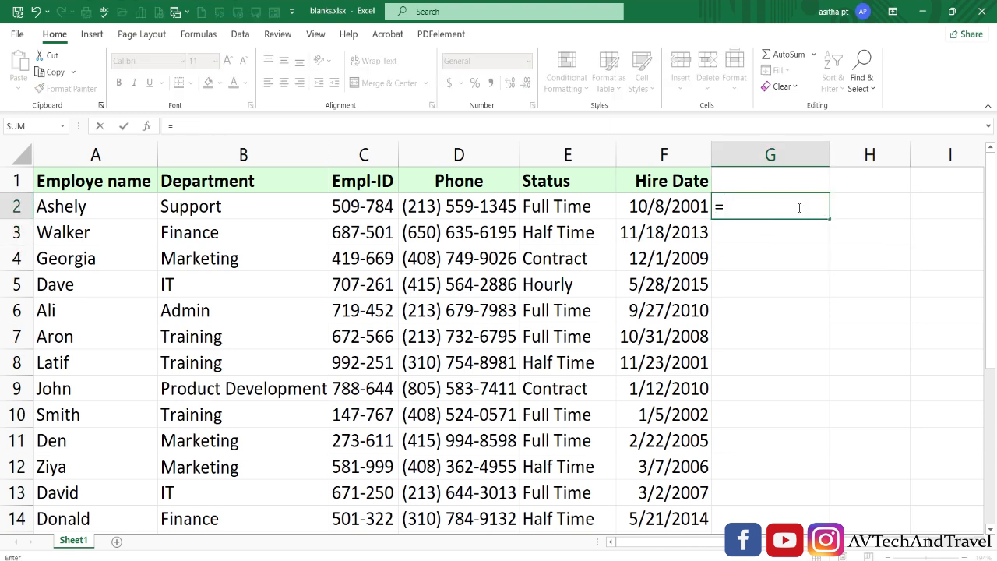
type("co")
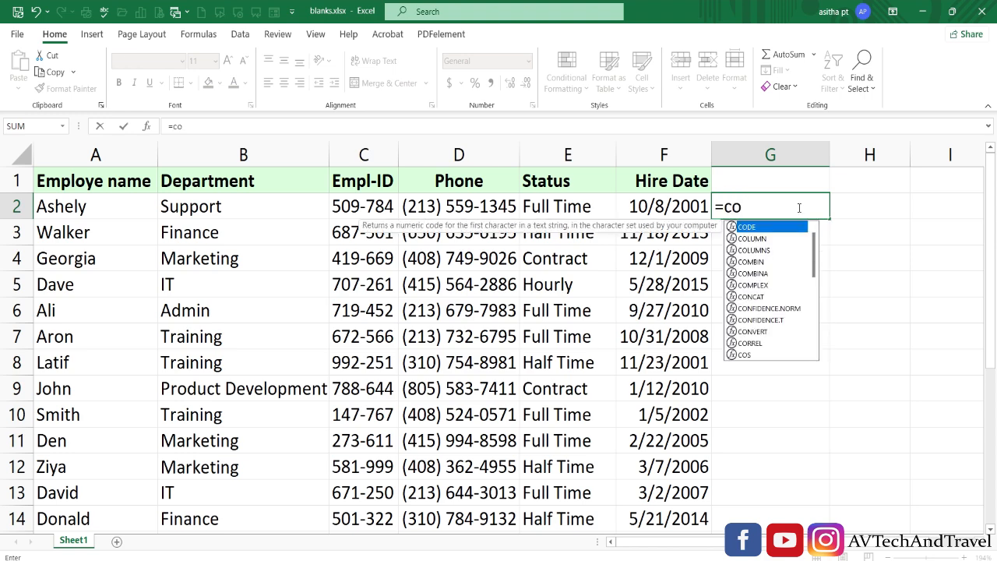
type("ncat")
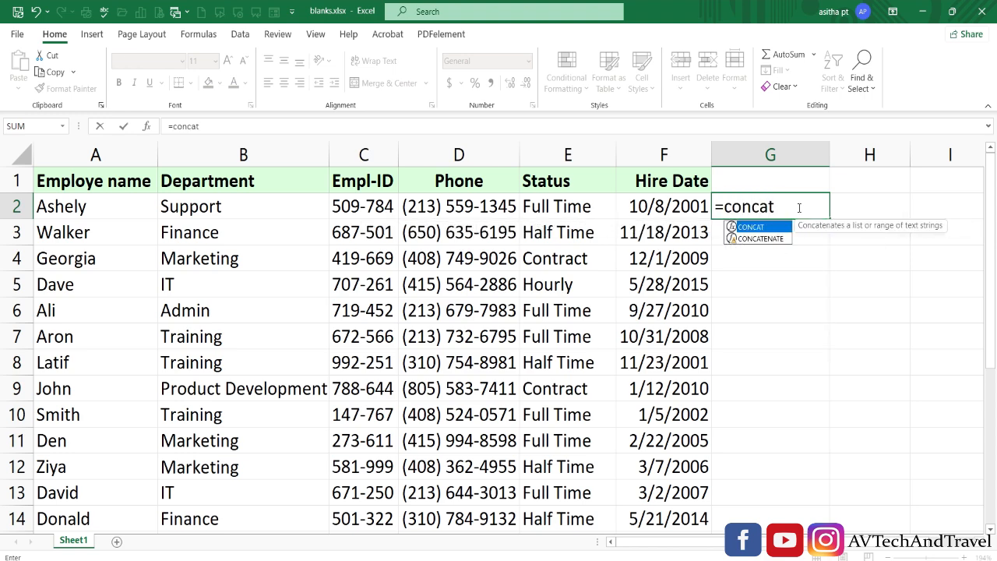
type("(")
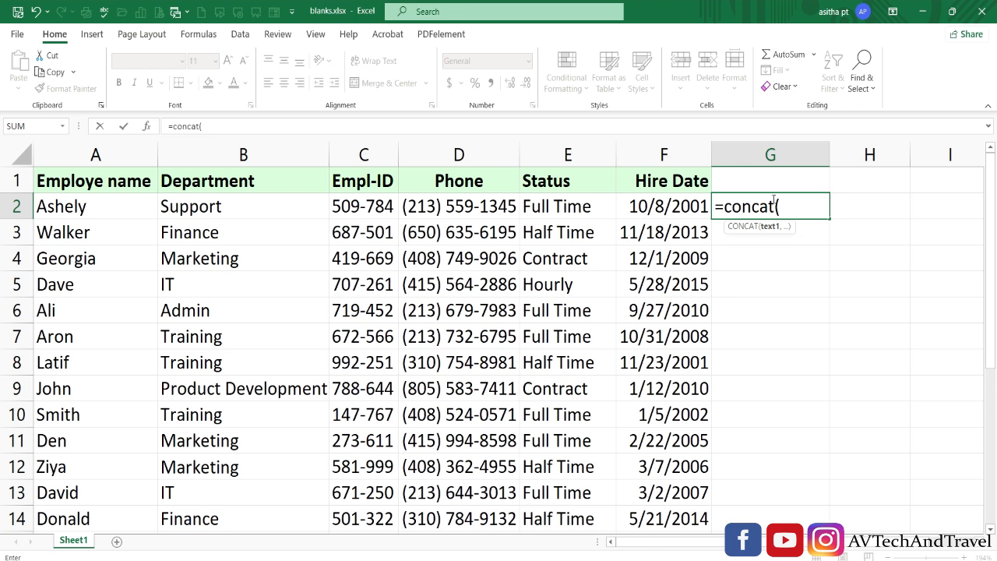
left_click(120, 206)
type(",\" \"")
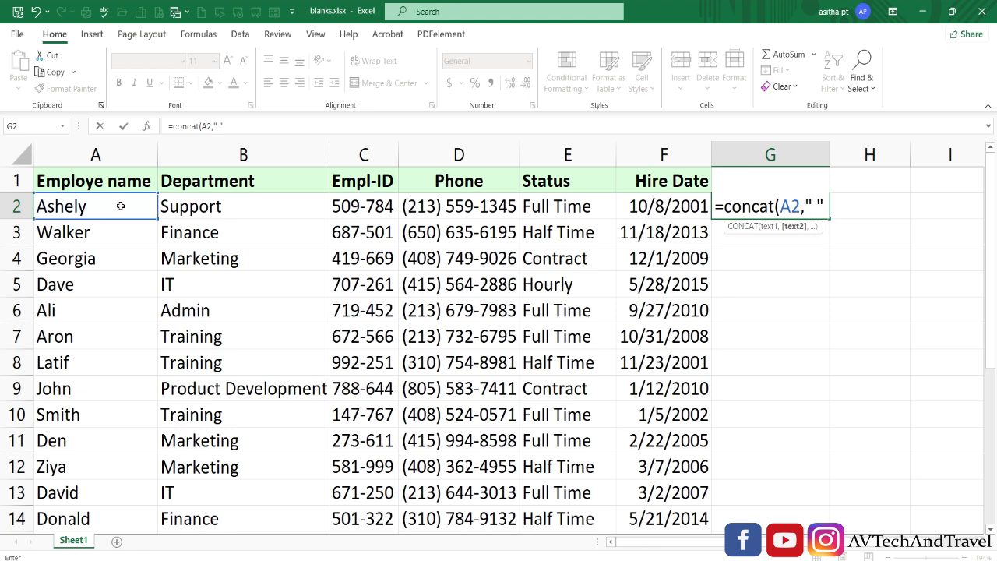
type(",")
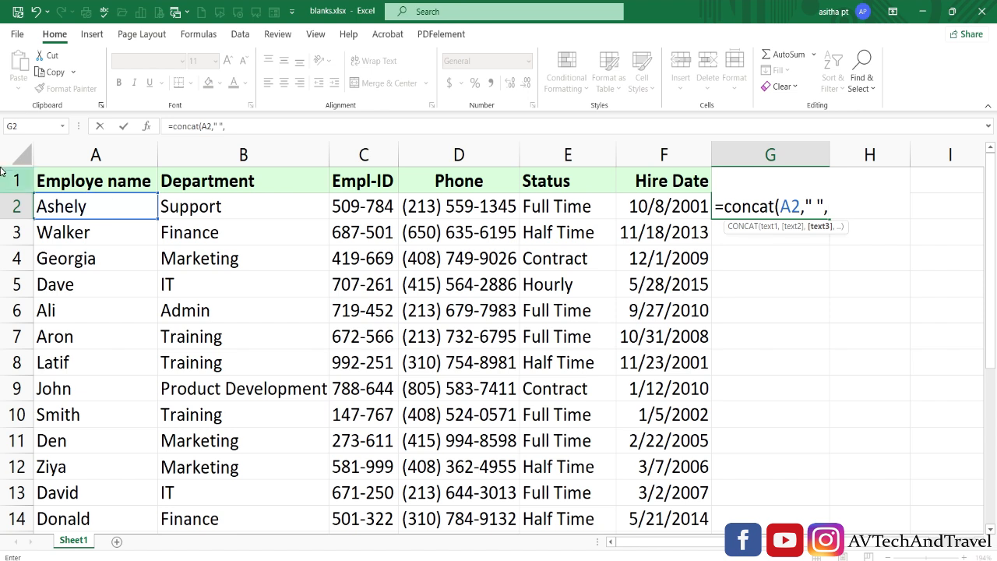
- Complete the CONCAT formula in G2 with B2, a quoted space and E2, and enter it
left_click(221, 207)
type(",")
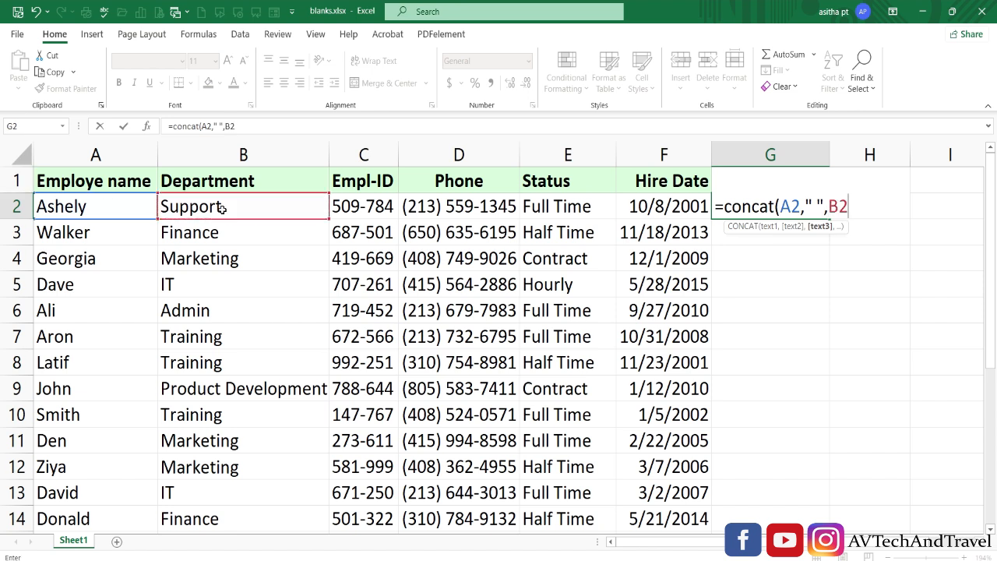
type("\" \",")
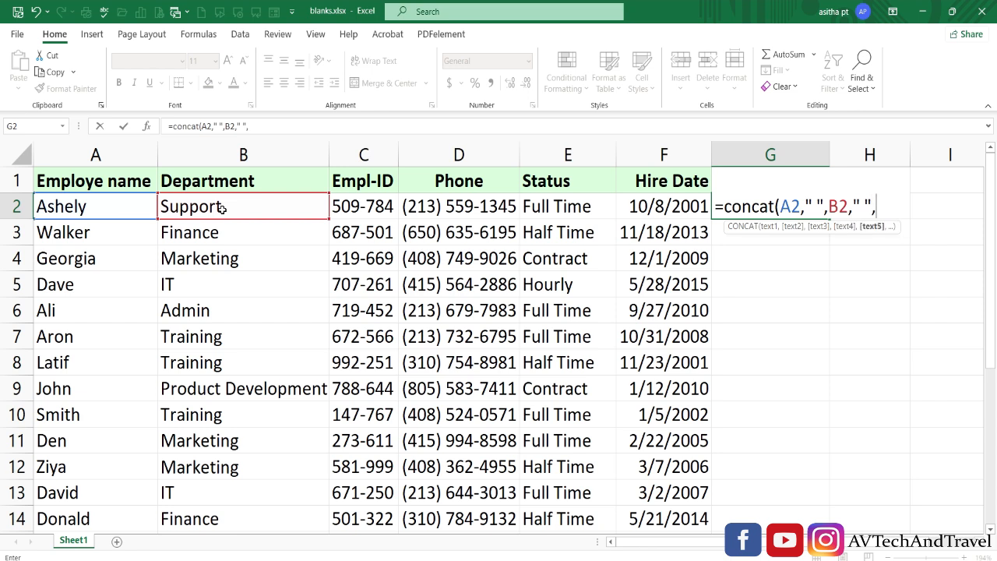
left_click(557, 205)
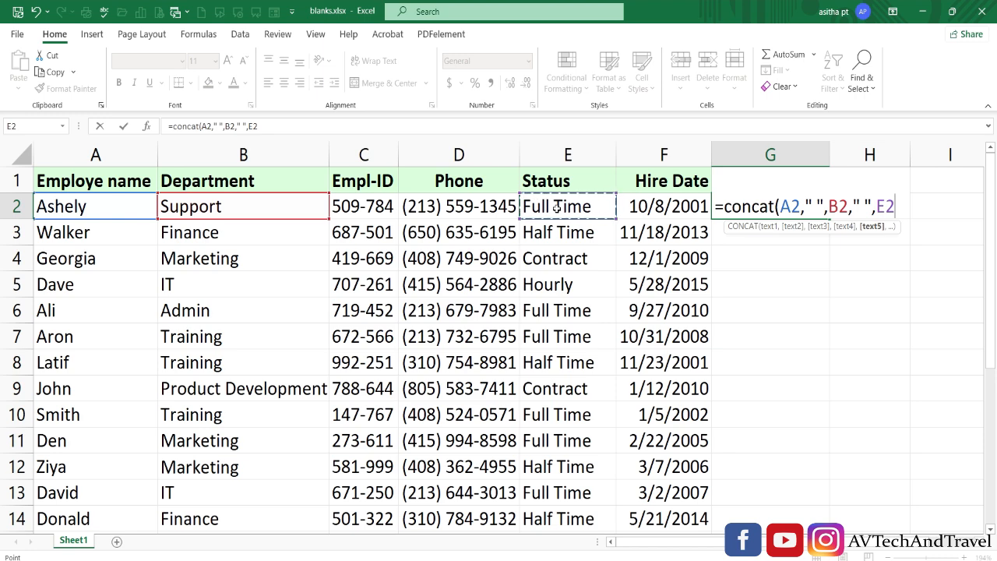
type(")")
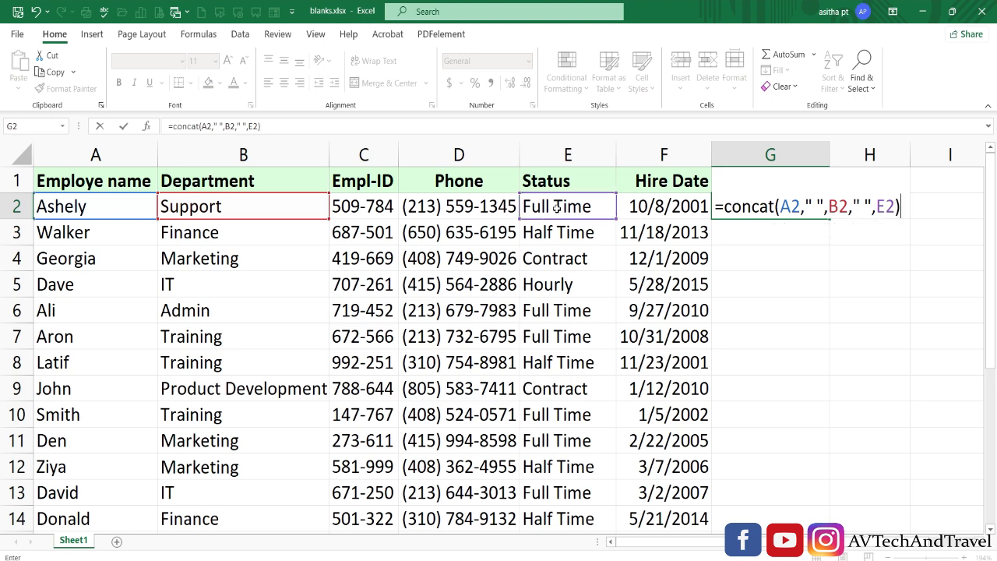
key("Return")
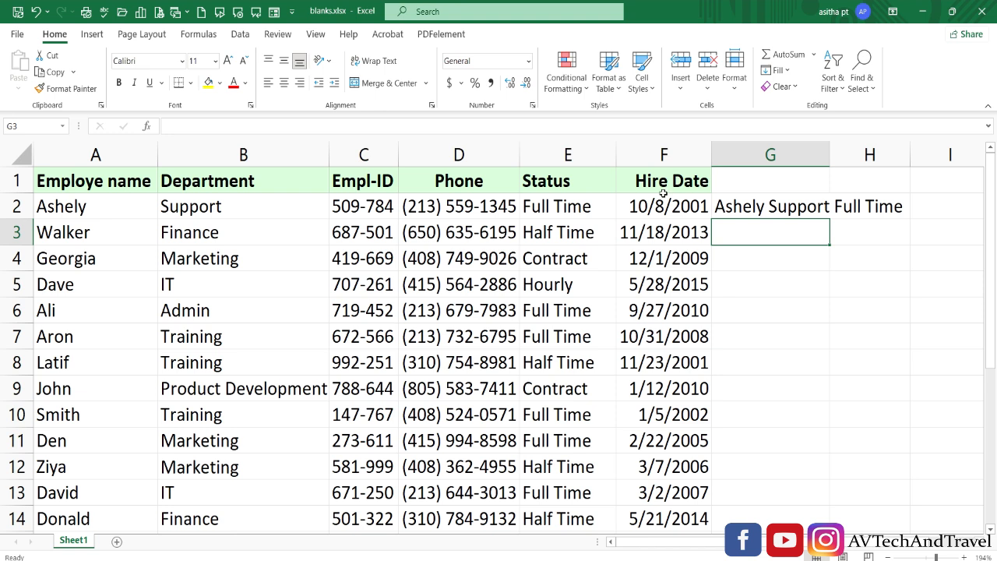
- Autofit column G and fill the CONCAT formula from G2 down alongside the employee rows
double_click(831, 155)
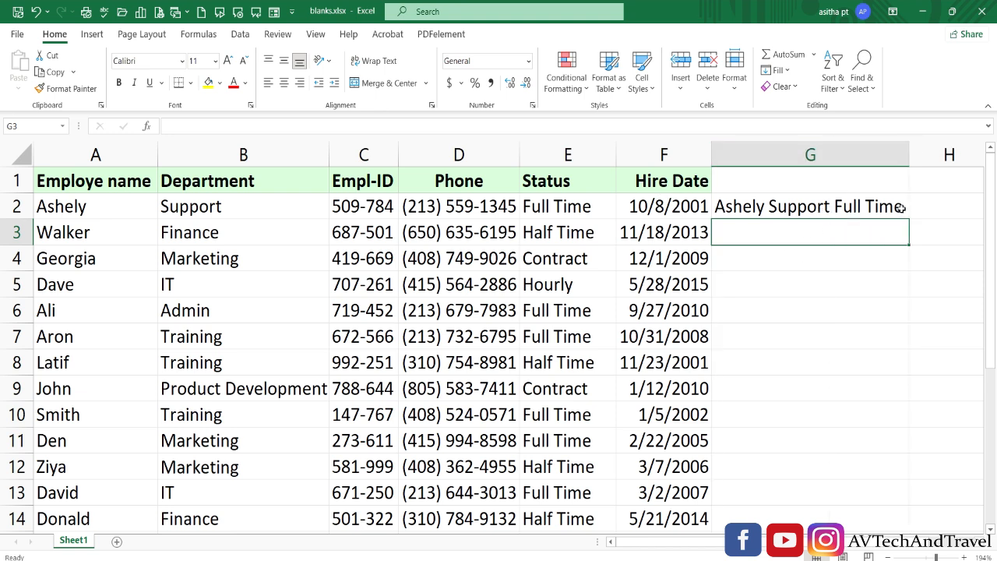
left_click(856, 206)
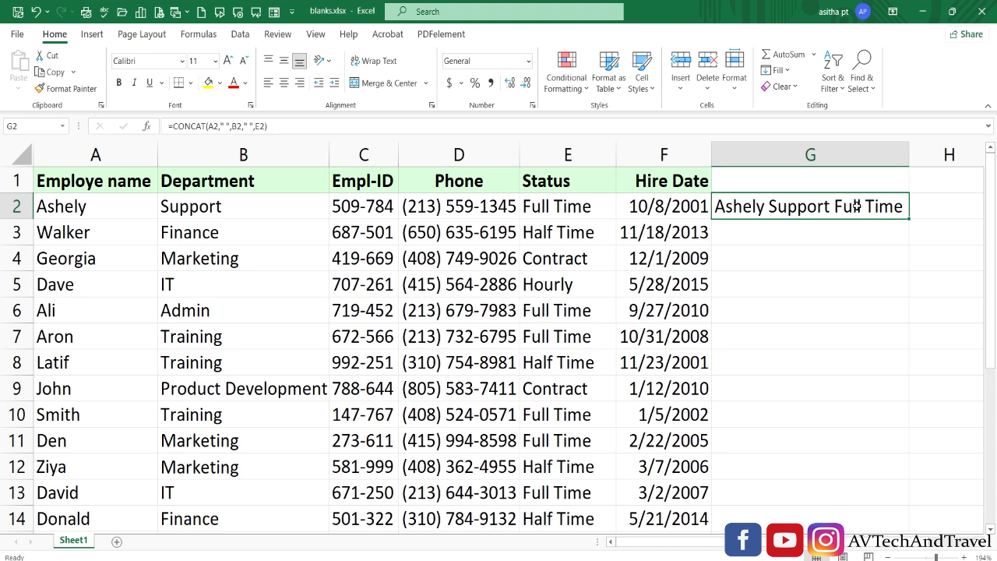
double_click(908, 220)
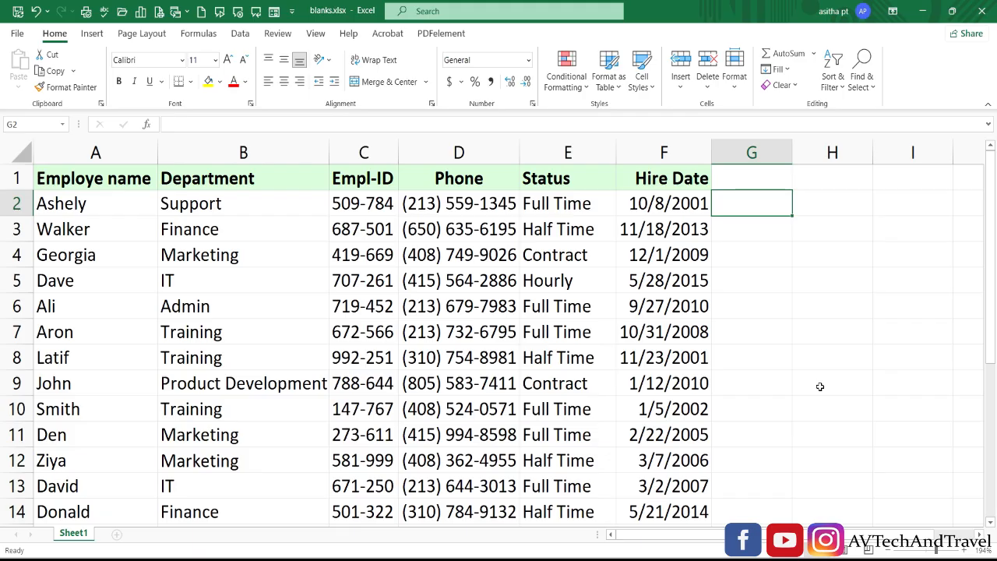
- Join the name and department in cell G2 with the formula =TEXTJOIN(" ",TRUE,A2:B2), using a space delimiter and ignoring empty cells
double_click(751, 203)
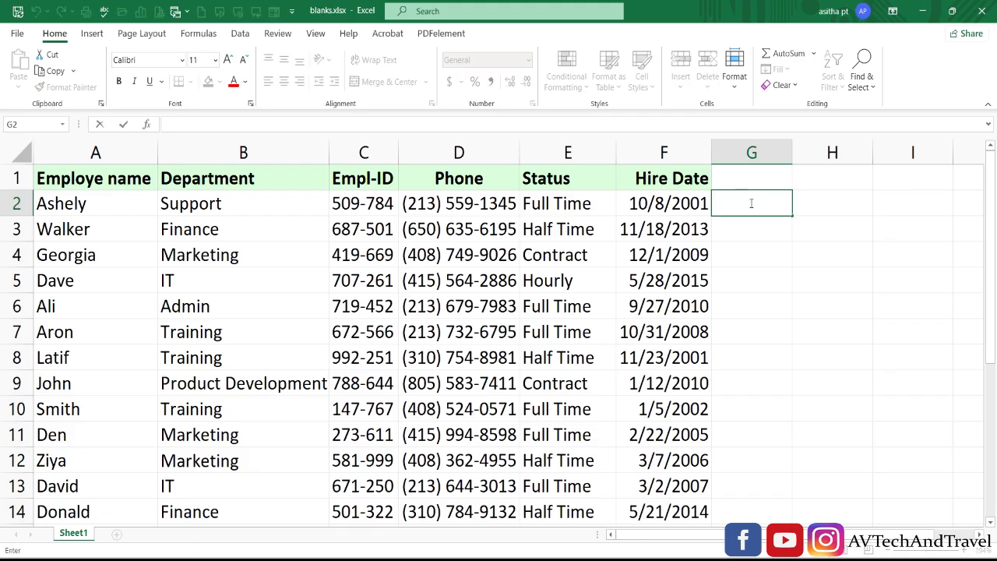
type("=")
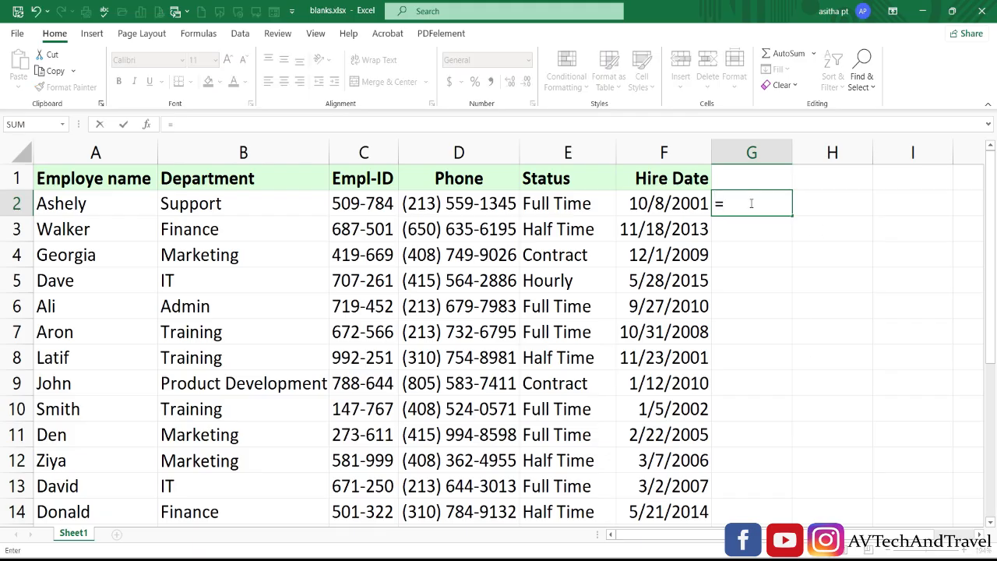
type("text")
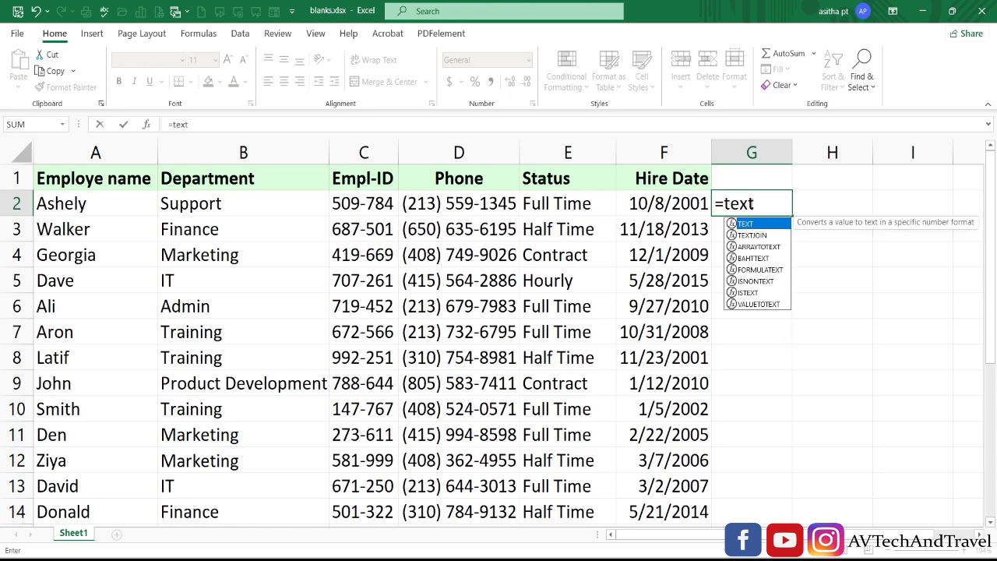
key("Down")
key("Tab")
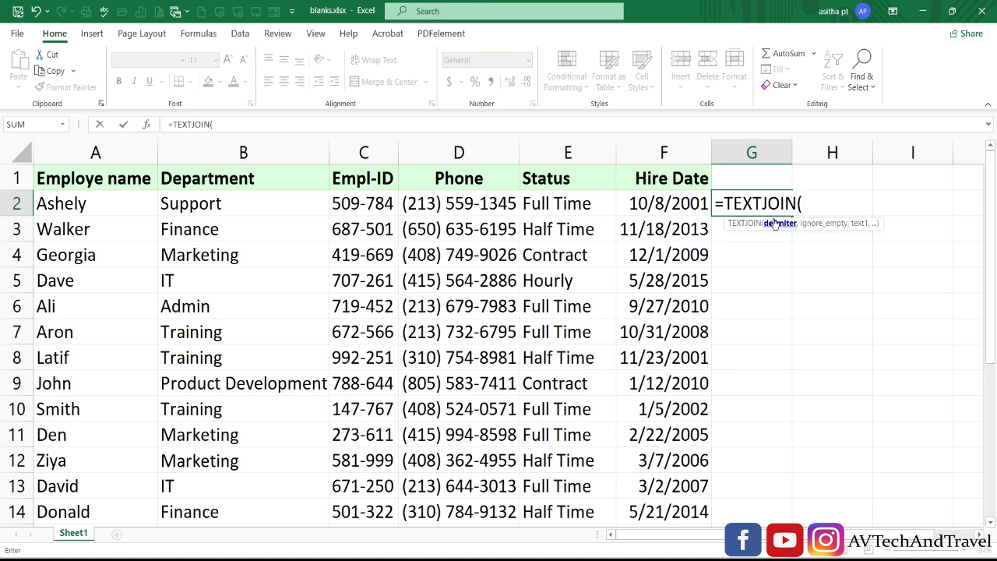
type("\"")
type(",")
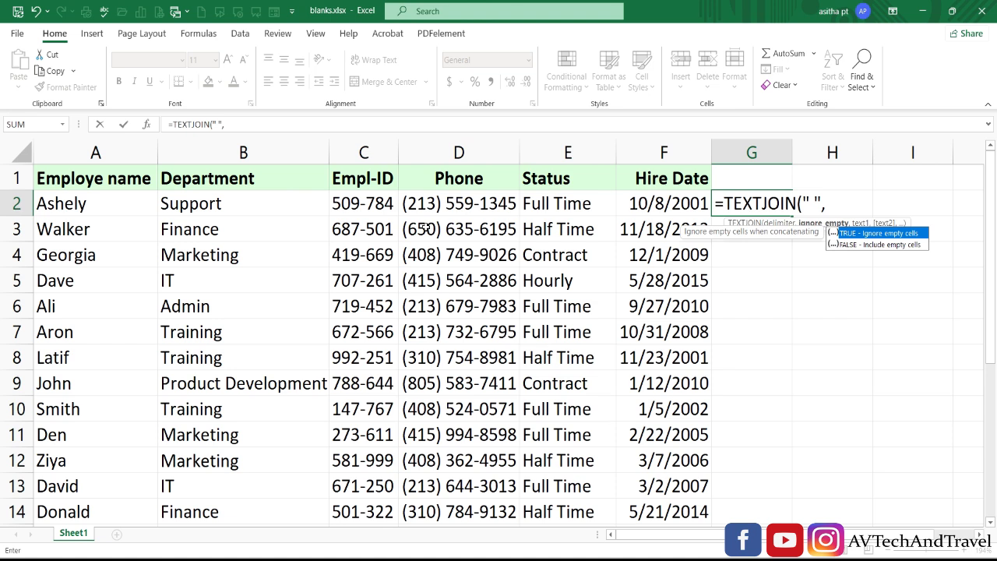
double_click(857, 235)
type(",")
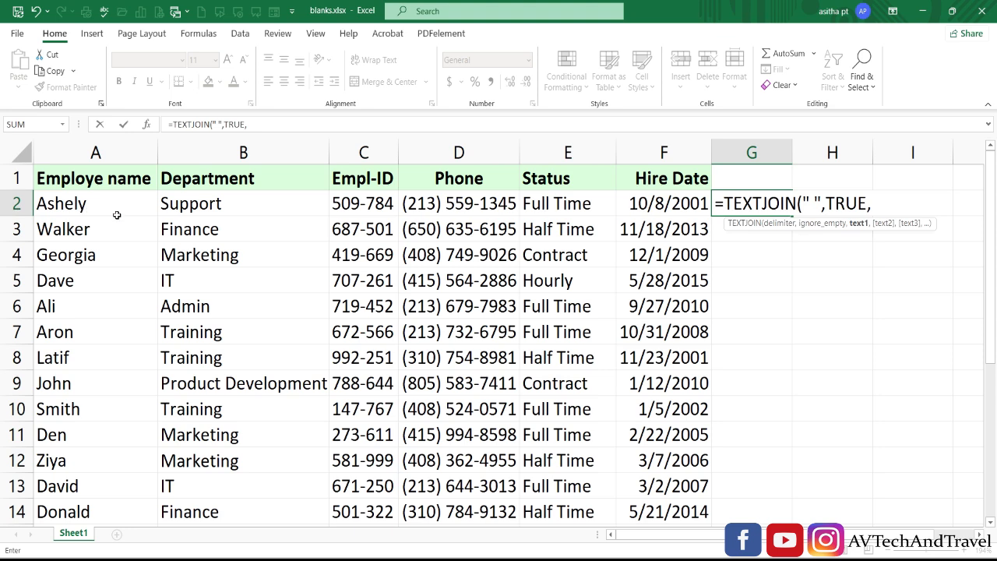
left_click_drag(85, 201, 224, 198)
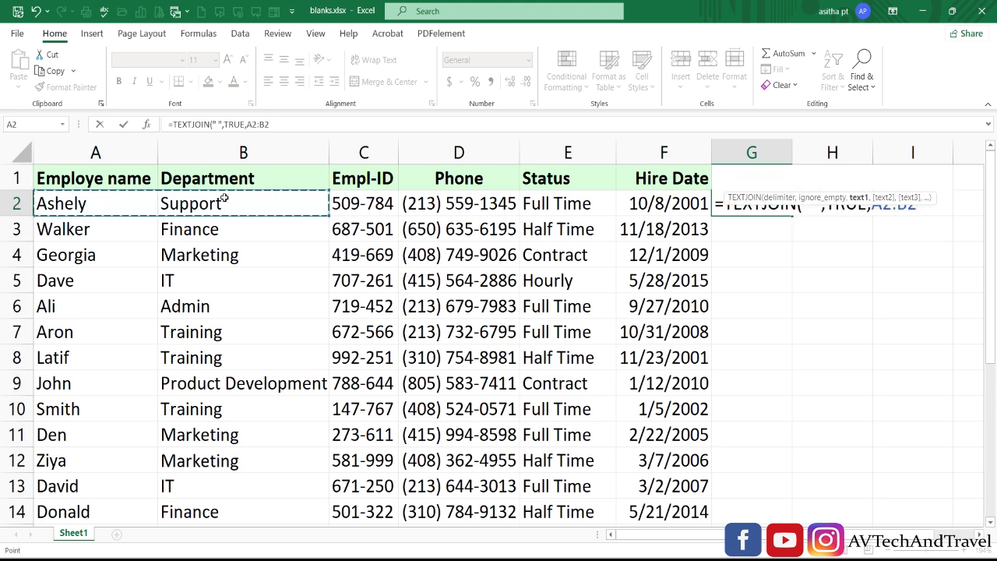
key("Return")
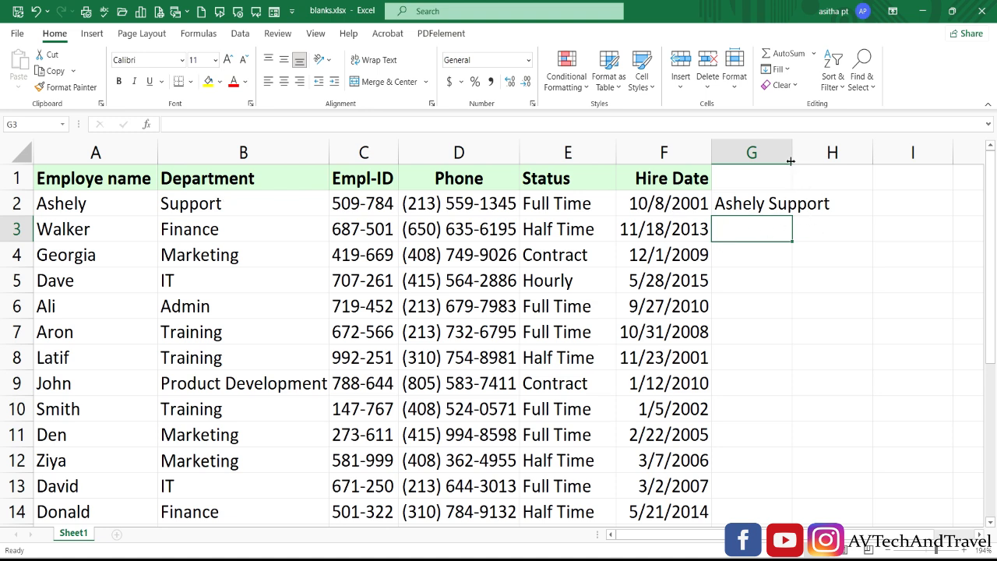
- Add the status cell E2 as a further text argument to the TEXTJOIN formula in G2
double_click(751, 204)
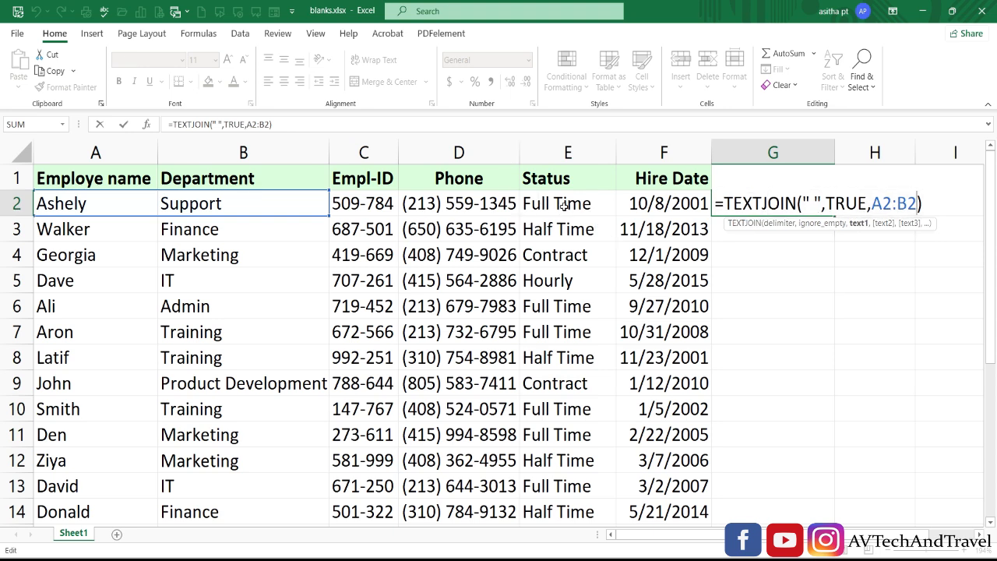
type(",")
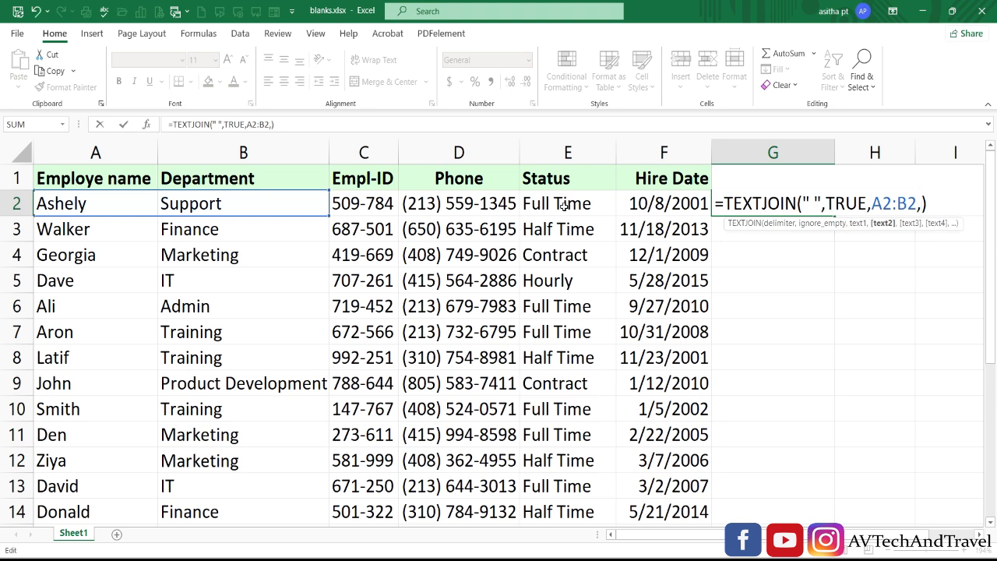
left_click(557, 203)
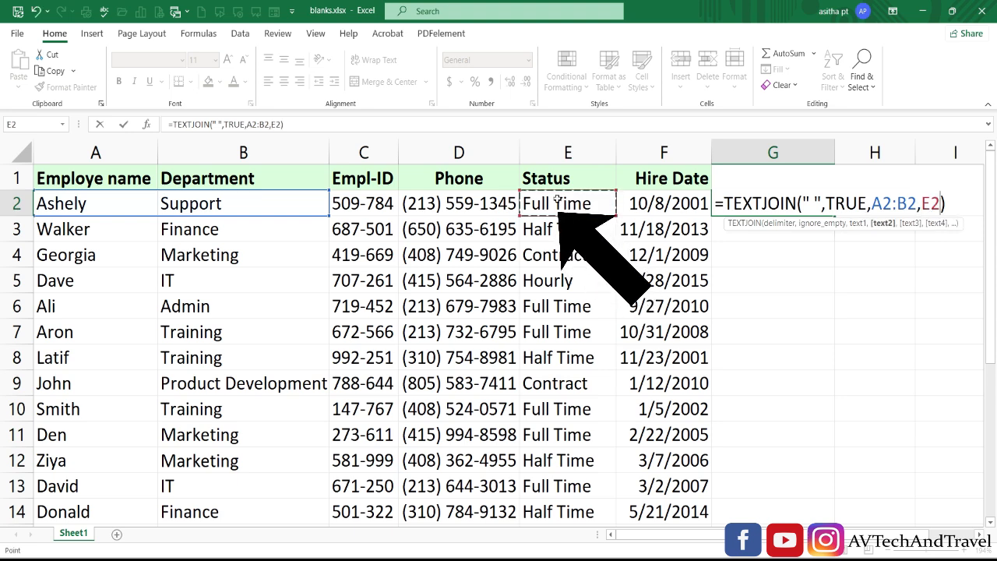
key("Return")
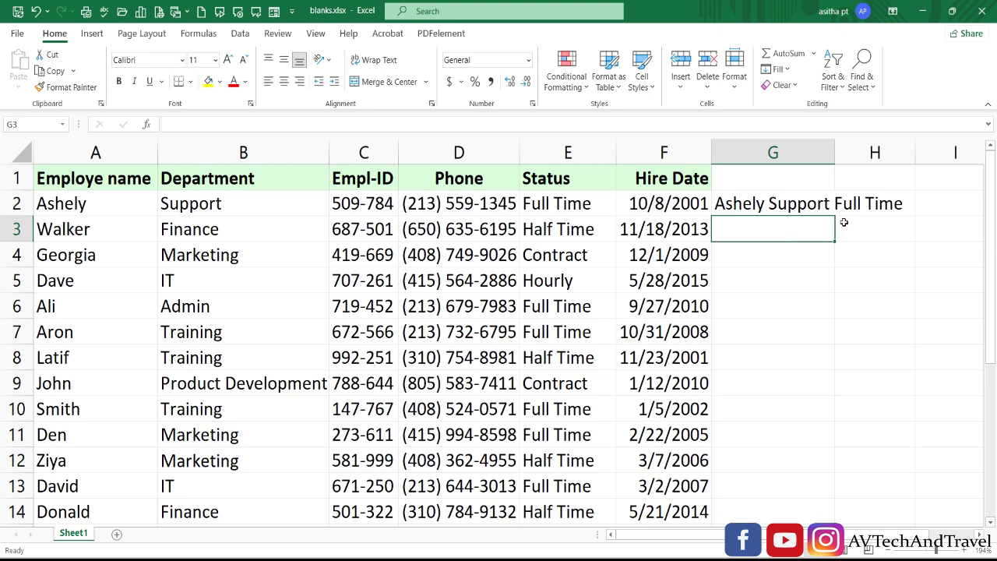
double_click(824, 203)
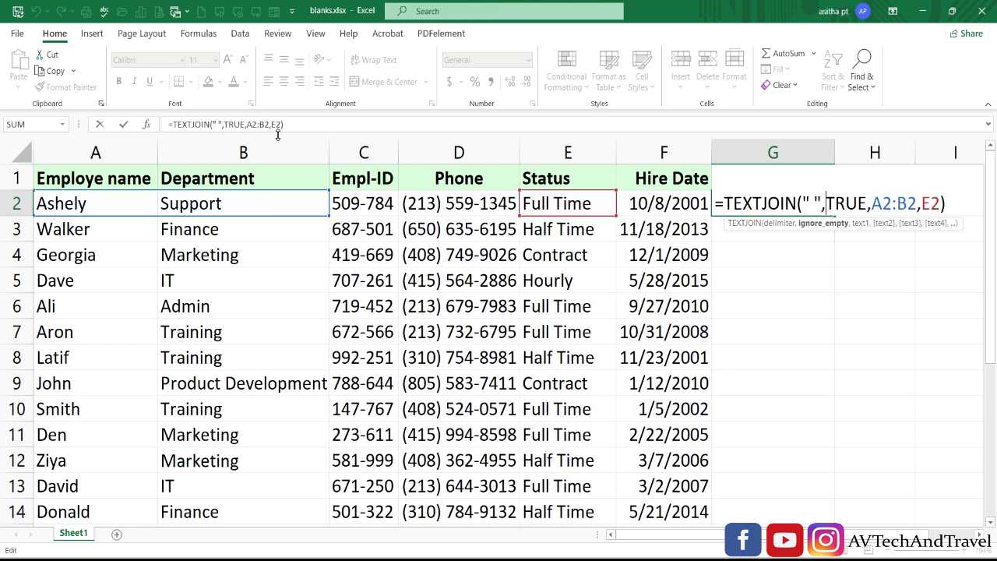
left_click(959, 204)
key("Return")
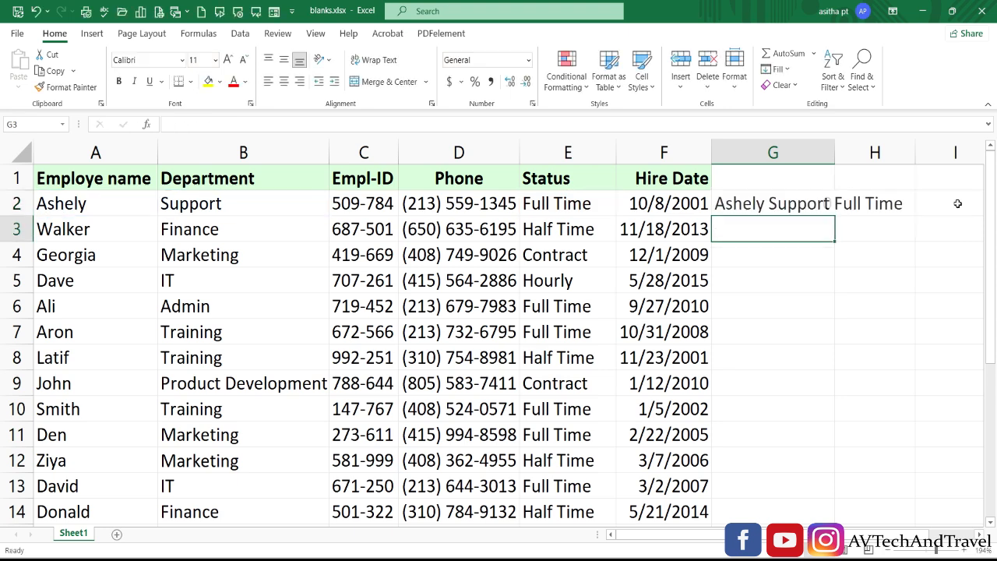
- Change the TEXTJOIN delimiter in G2 to a comma without a space, giving =TEXTJOIN(",",TRUE,A2:B2,E2)
left_click(810, 207)
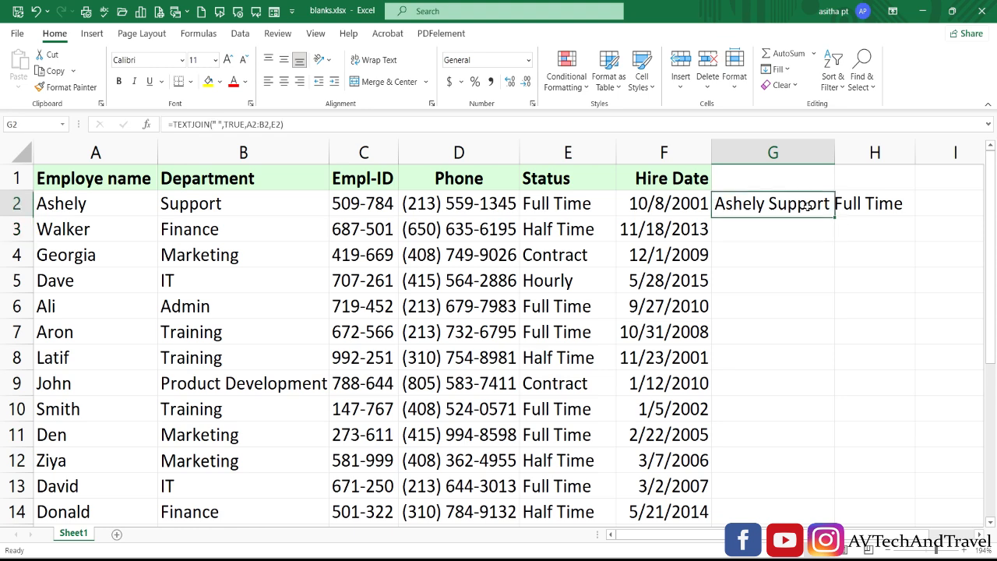
double_click(809, 207)
left_click(810, 207)
type(",")
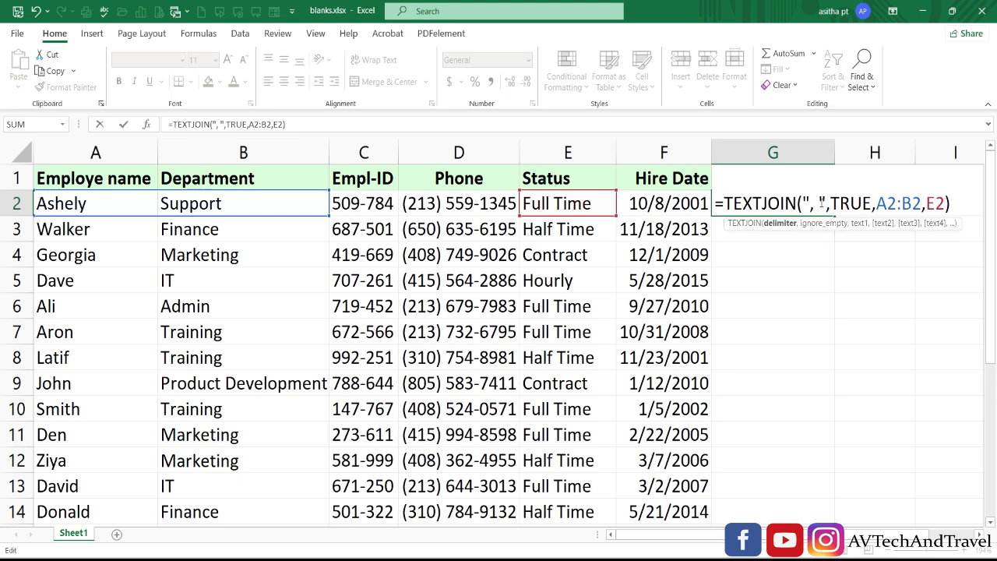
key("Delete")
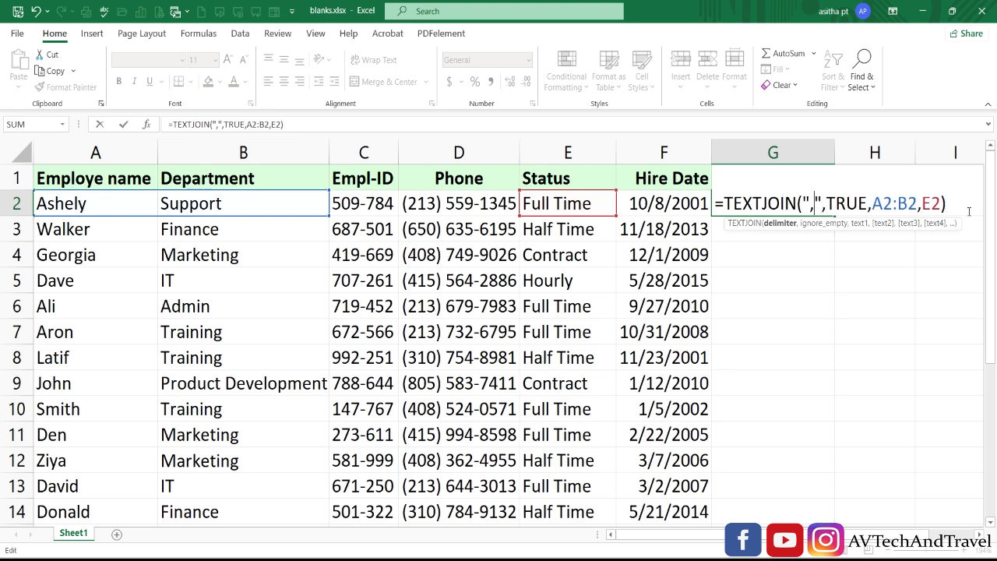
key("Return")
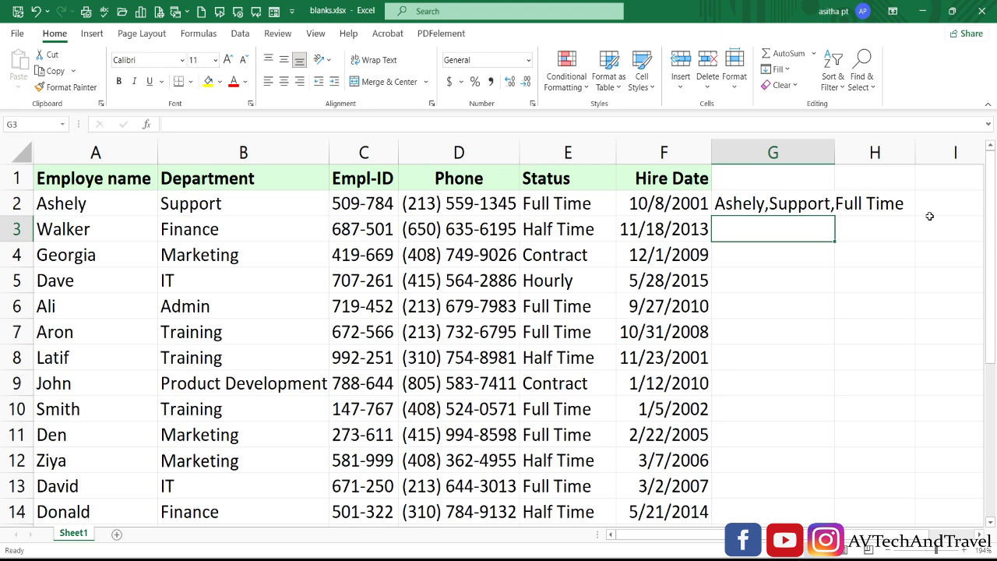
- Autofit column G and fill the TEXTJOIN formula from G2 down alongside the employee rows
left_click(814, 204)
double_click(834, 153)
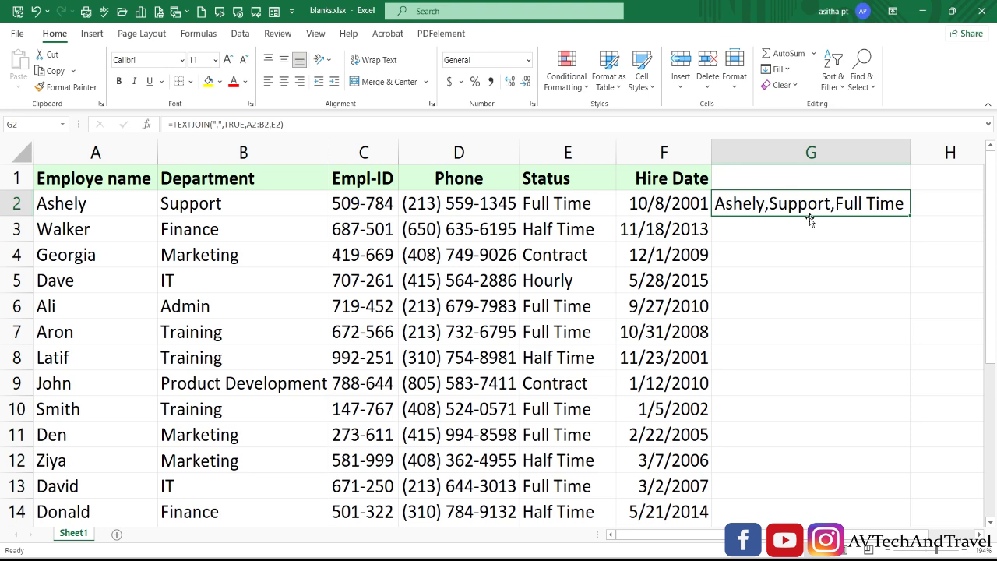
double_click(909, 217)
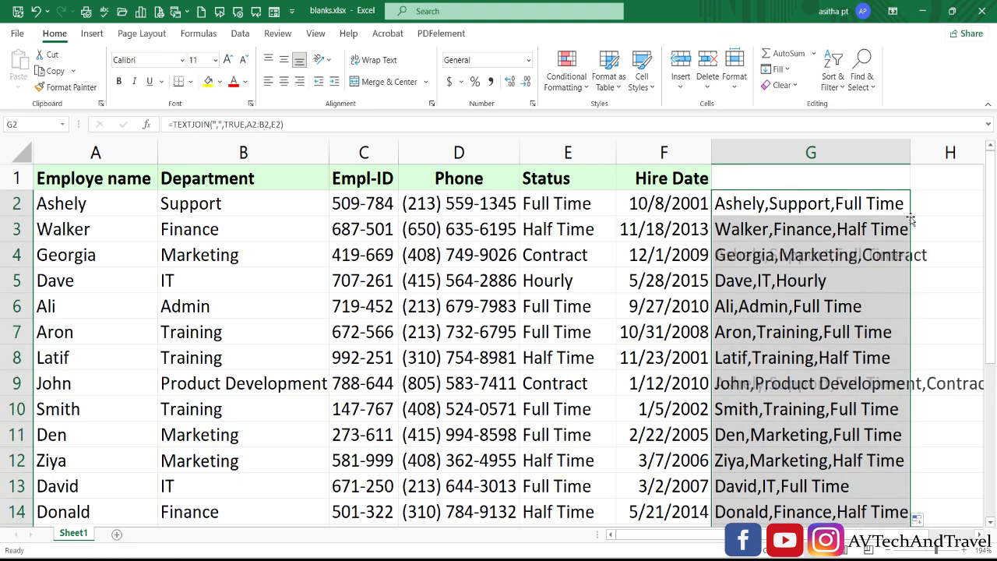